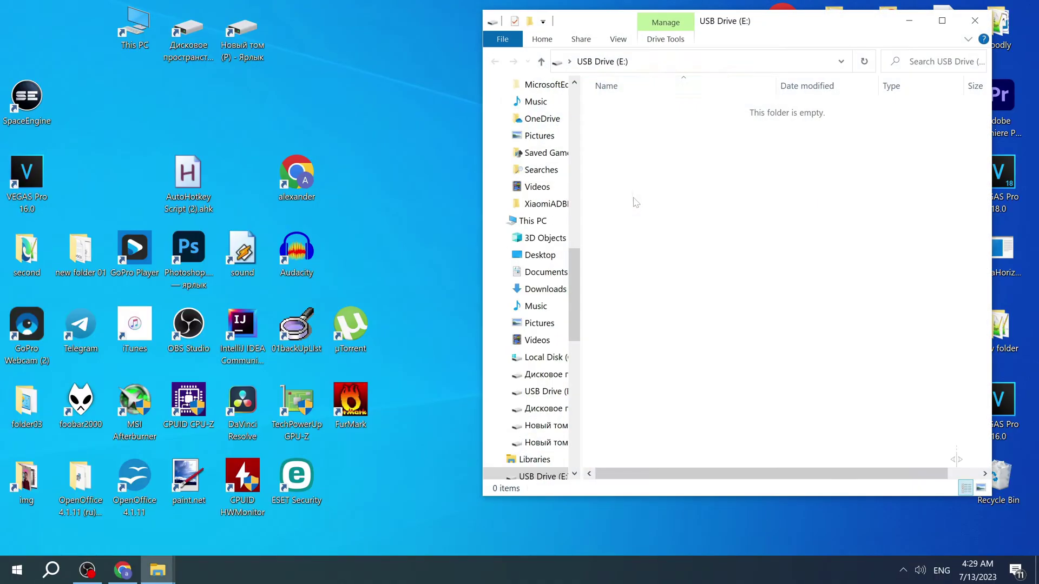
Check the USB Drive (E:) properties in This PC, then close the open windows.
left_click_drag(776, 34, 270, 54)
double_click(134, 25)
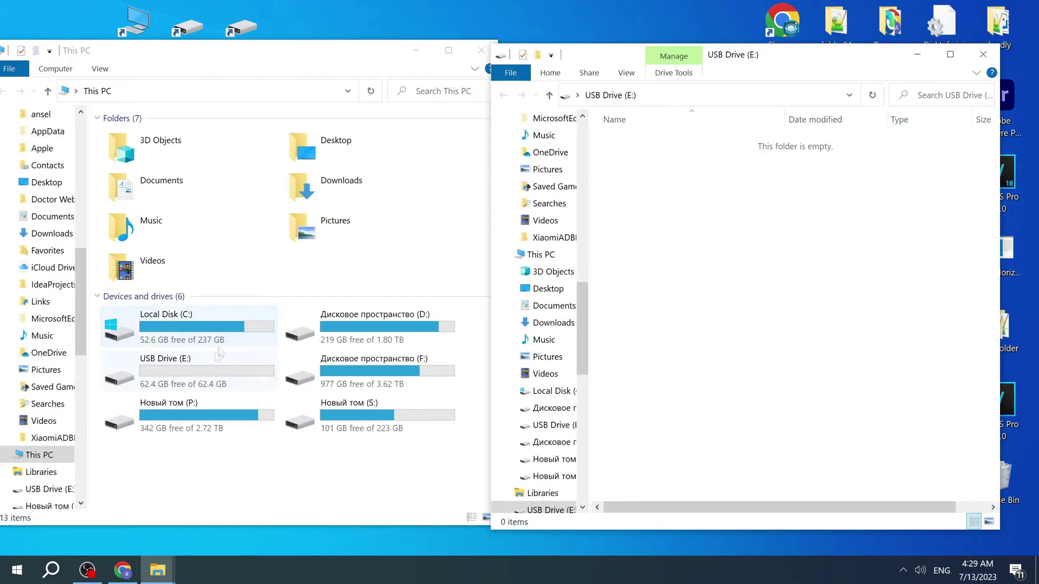
left_click(208, 369)
right_click(207, 369)
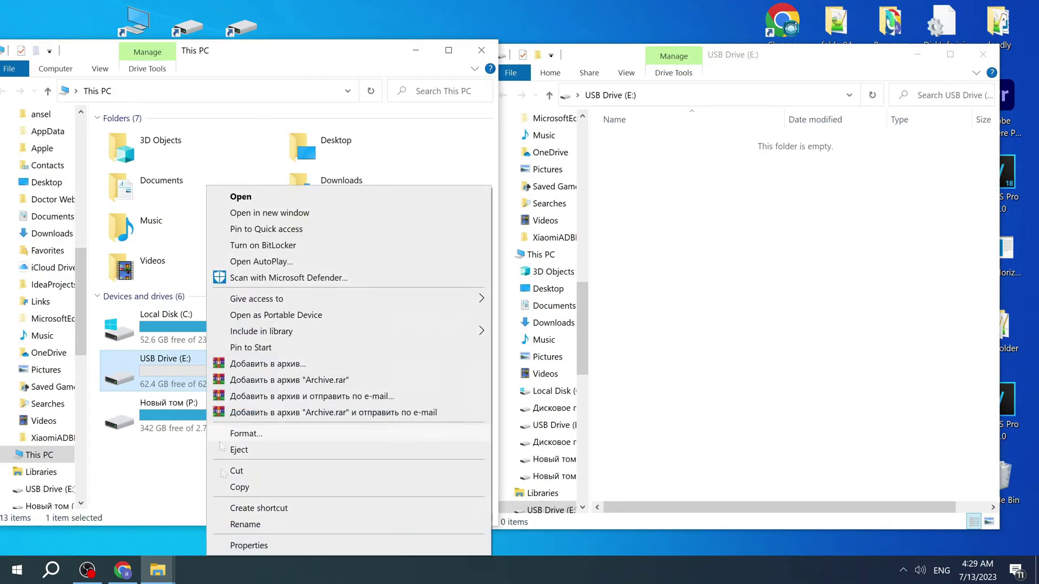
left_click(238, 545)
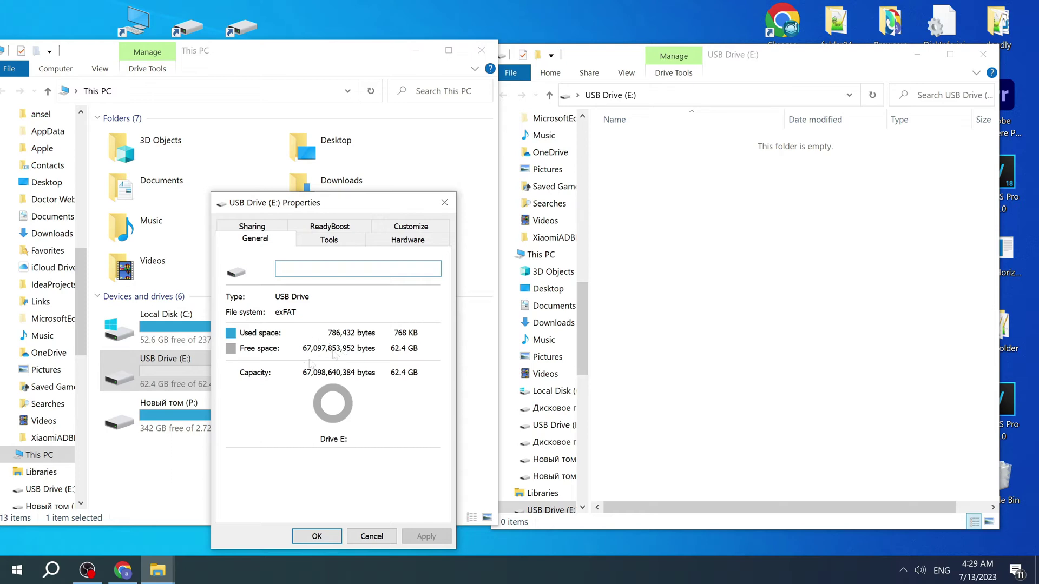
left_click(317, 536)
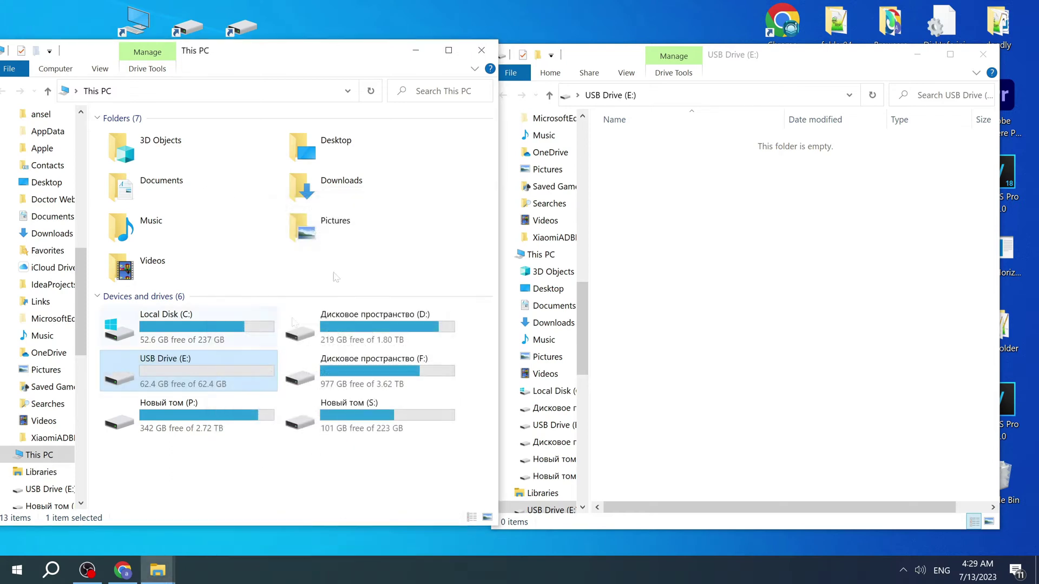
left_click(481, 49)
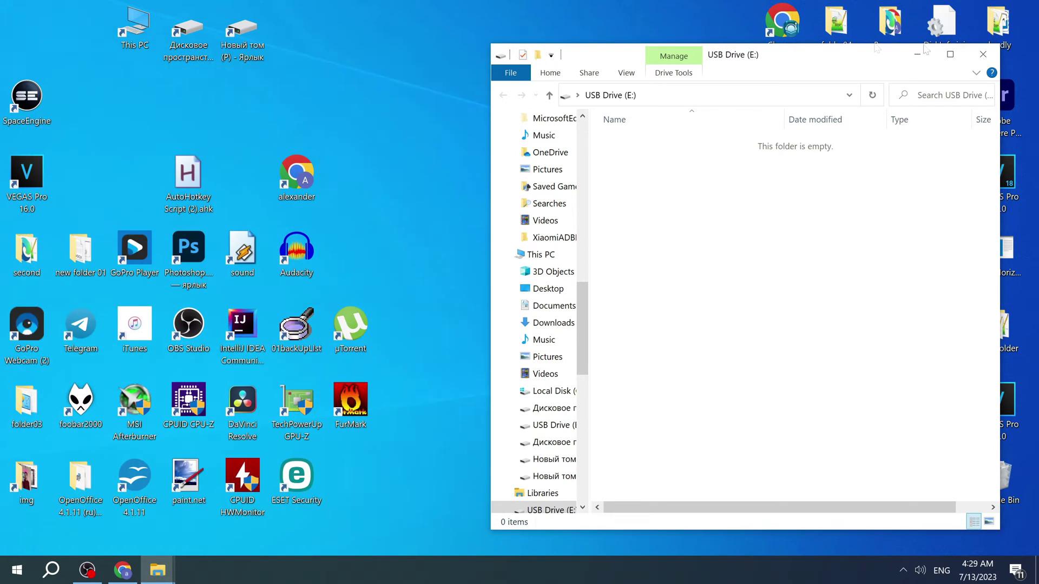
left_click(982, 54)
Open the flash card folder and launch H2testw.
double_click(620, 327)
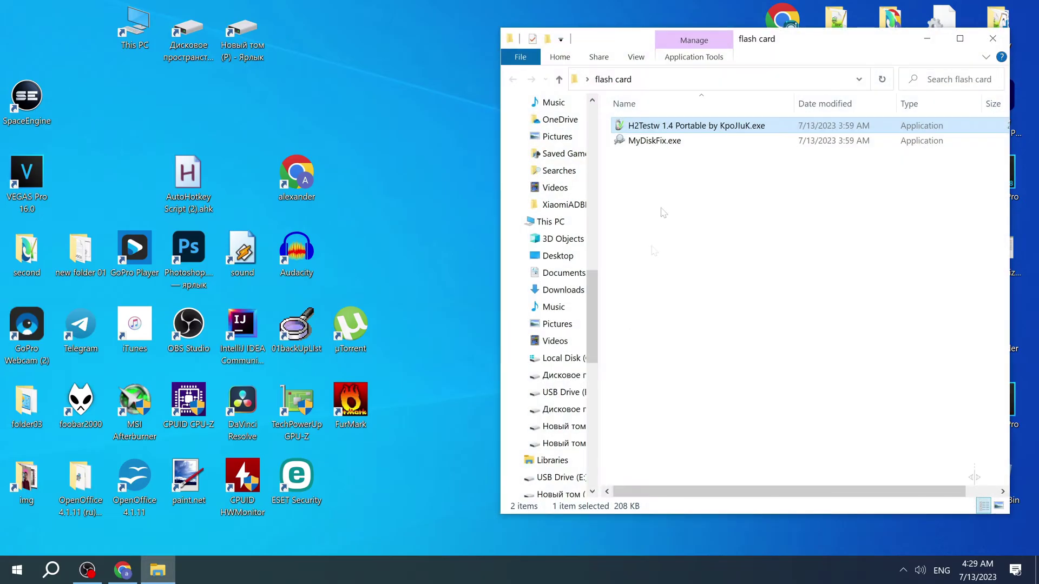
double_click(709, 126)
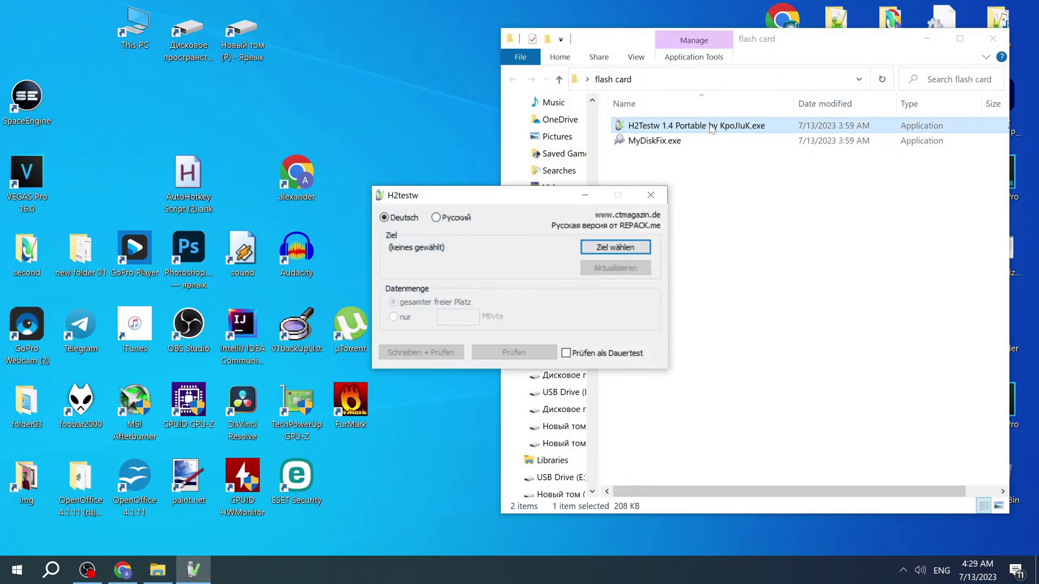
left_click(616, 247)
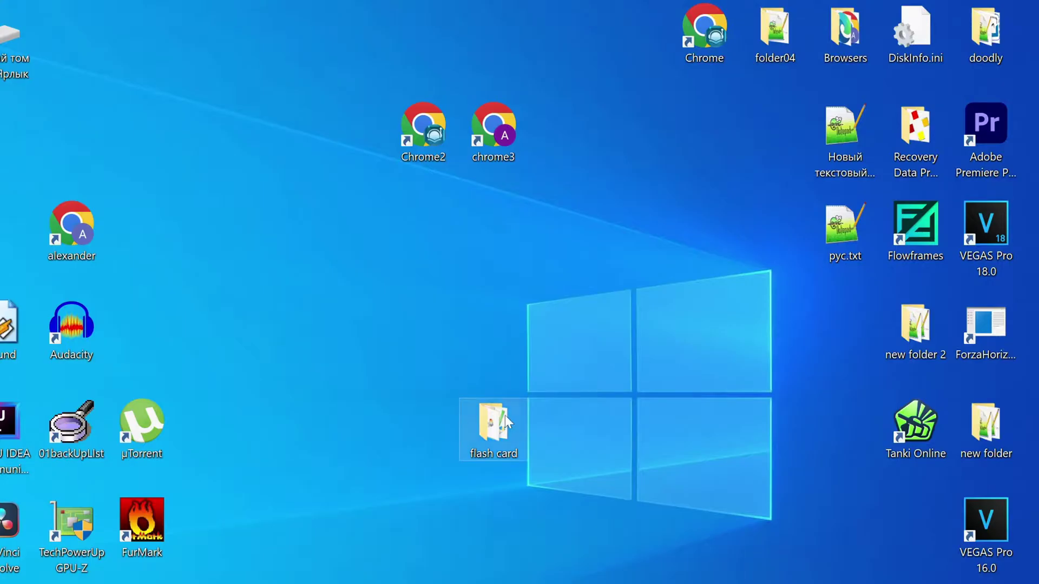
double_click(505, 421)
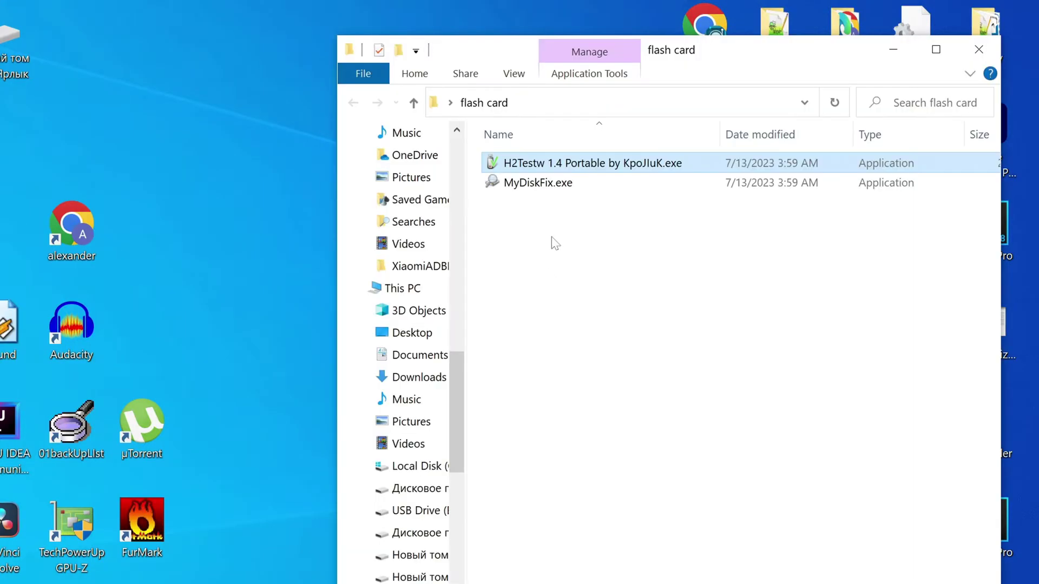
left_click(613, 167)
double_click(613, 166)
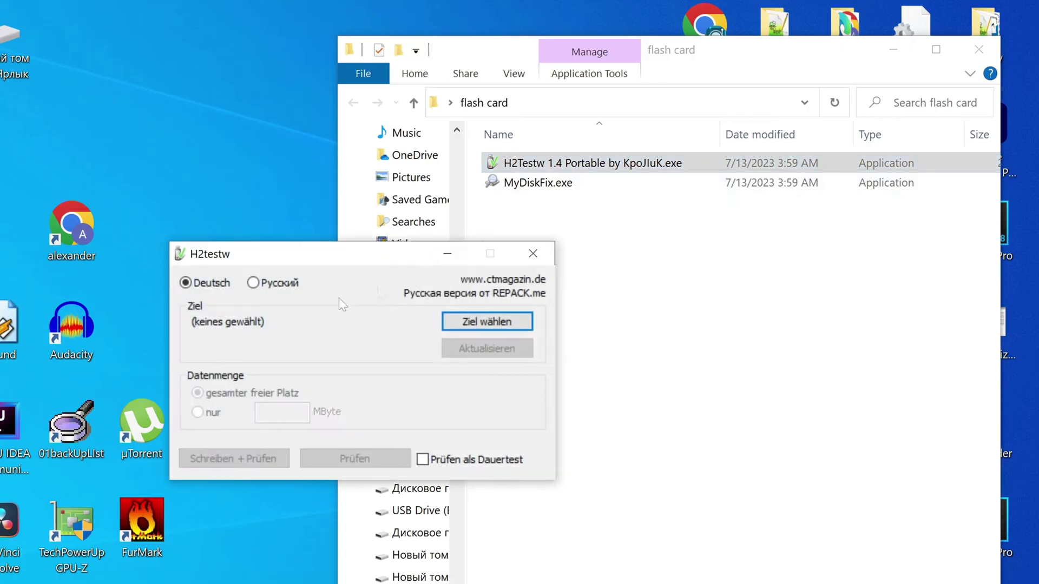
Set H2testw's target to USB Drive (E:) with all 63989 MByte, then start writing and verifying.
left_click(461, 322)
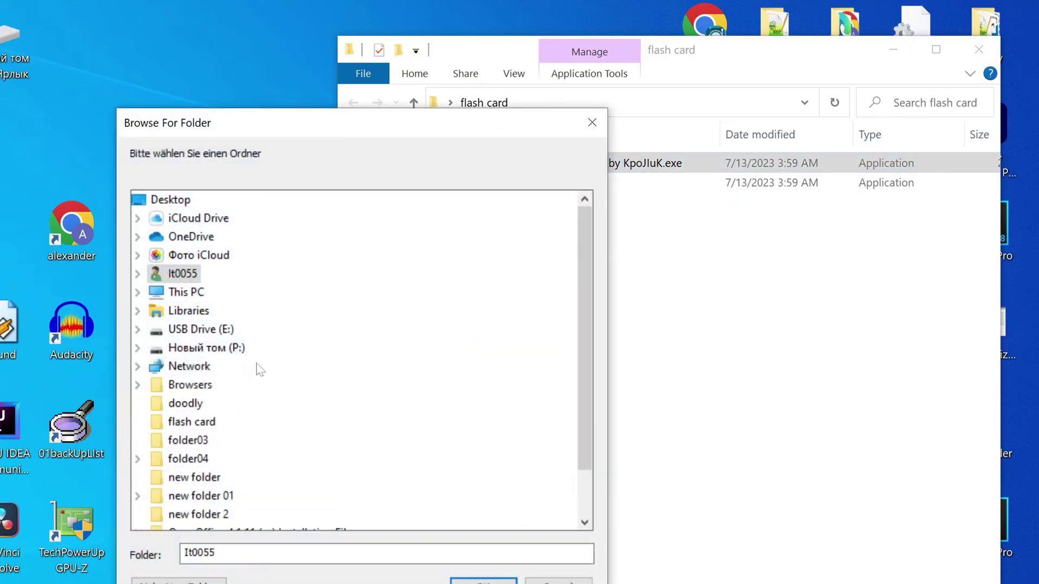
left_click(226, 330)
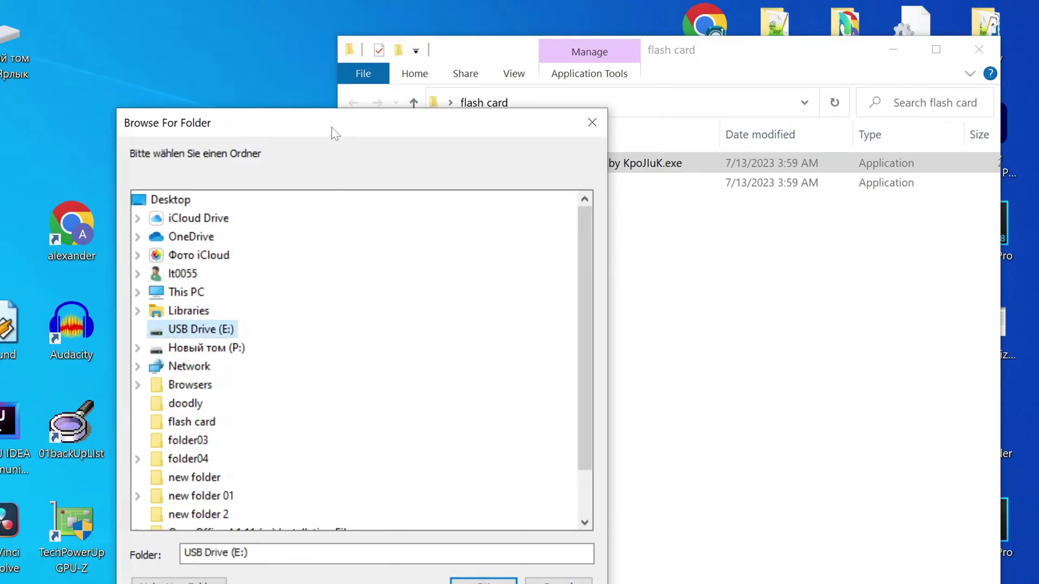
left_click_drag(332, 129, 677, 113)
key("super+e")
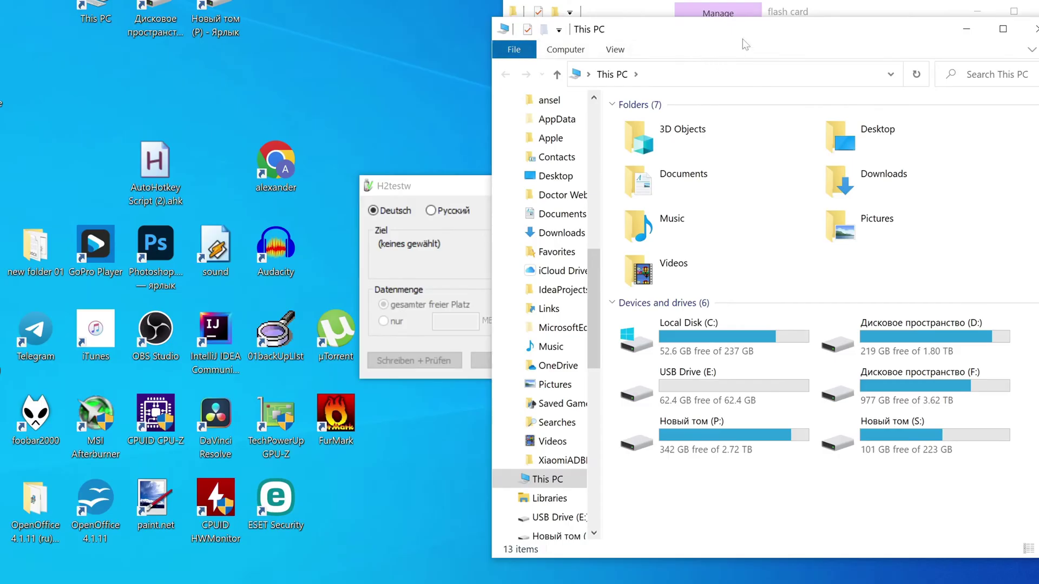
left_click_drag(744, 44, 165, 30)
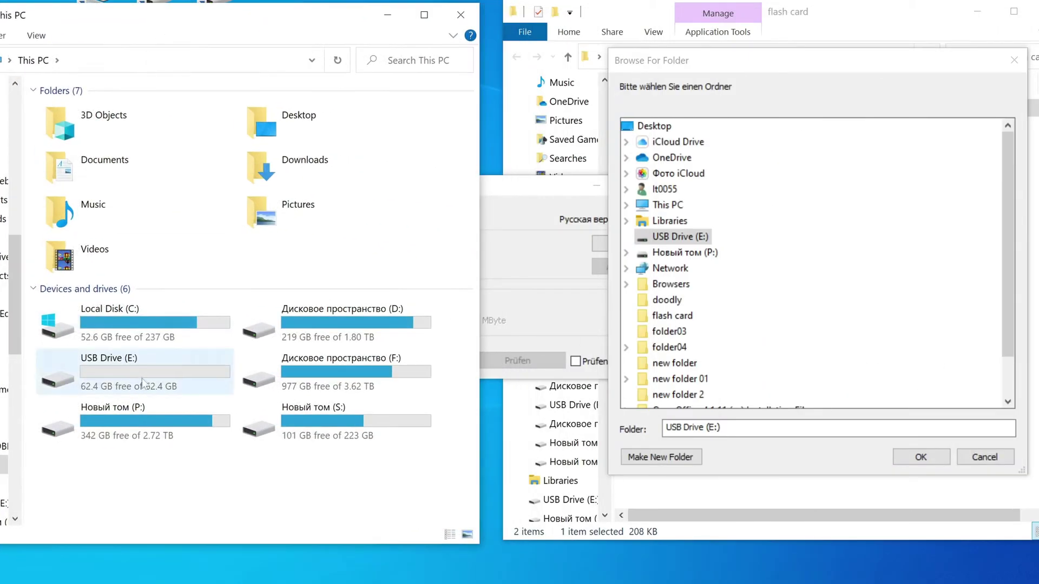
left_click(461, 15)
left_click(921, 457)
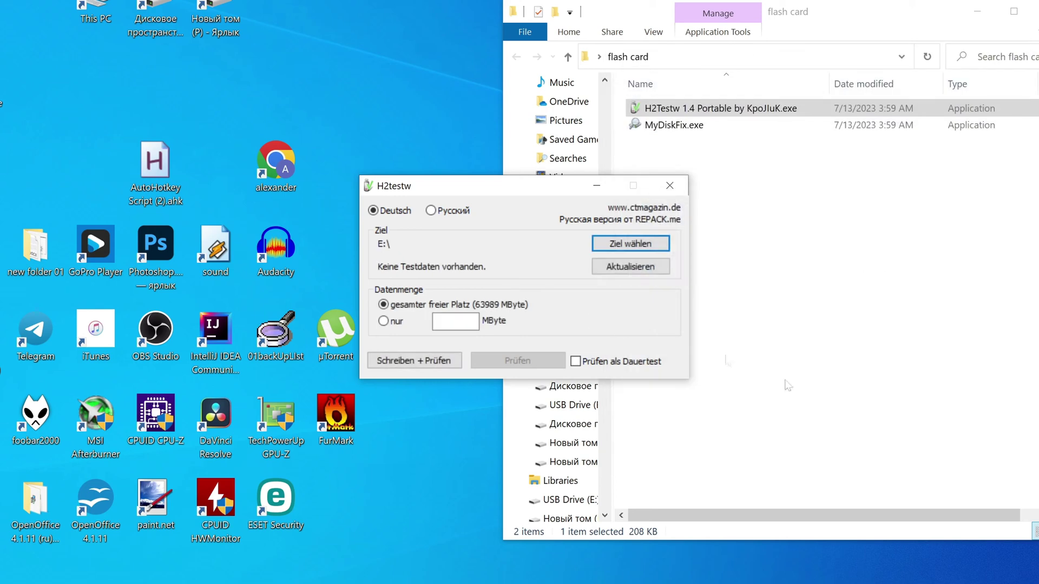
left_click(411, 364)
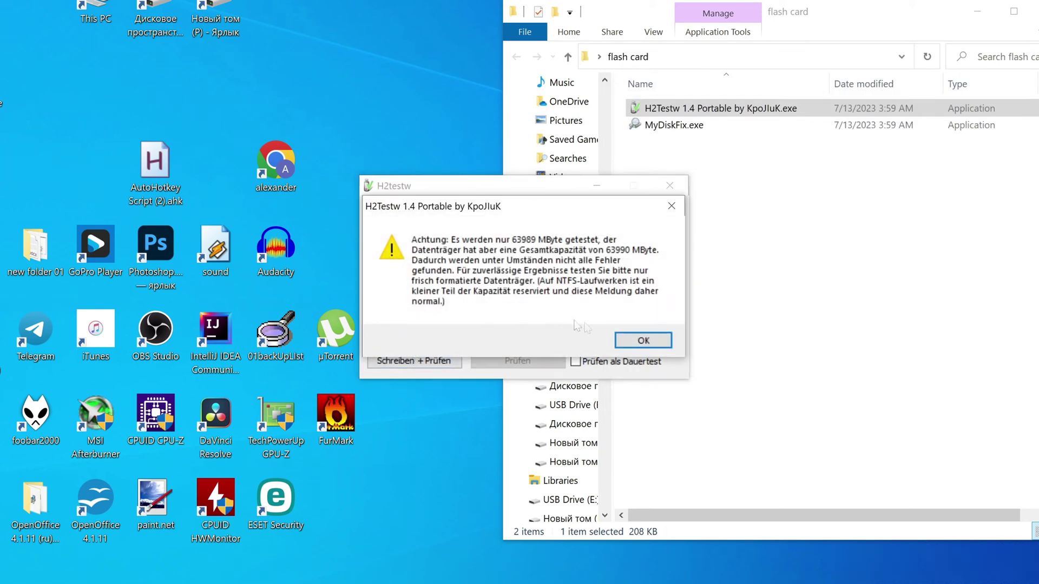
Accept the capacity warning to begin the E:\ test and move the progress window to the top-left.
key("Return")
left_click_drag(480, 165, 117, 10)
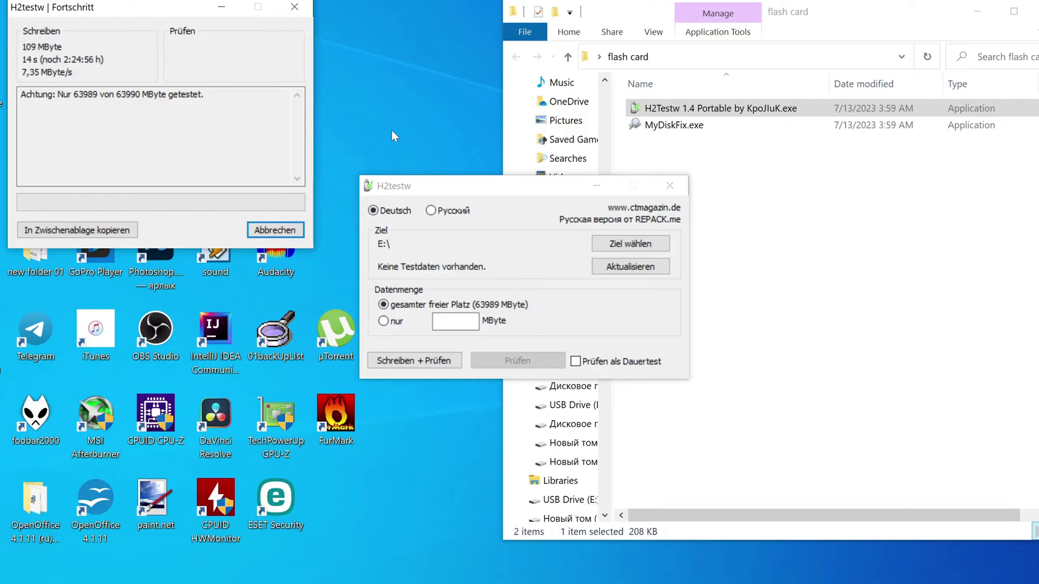
left_click(980, 16)
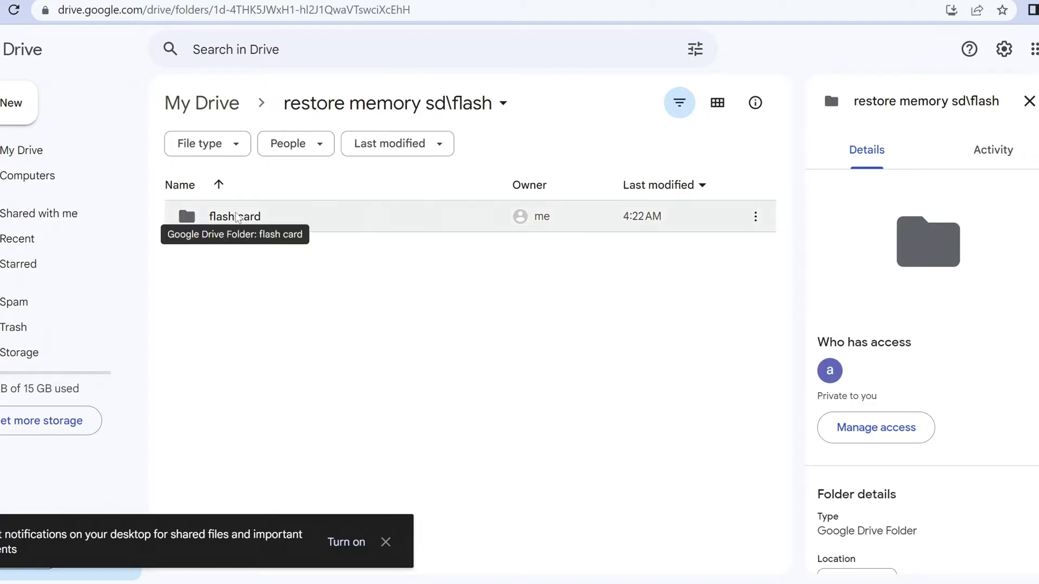
double_click(236, 216)
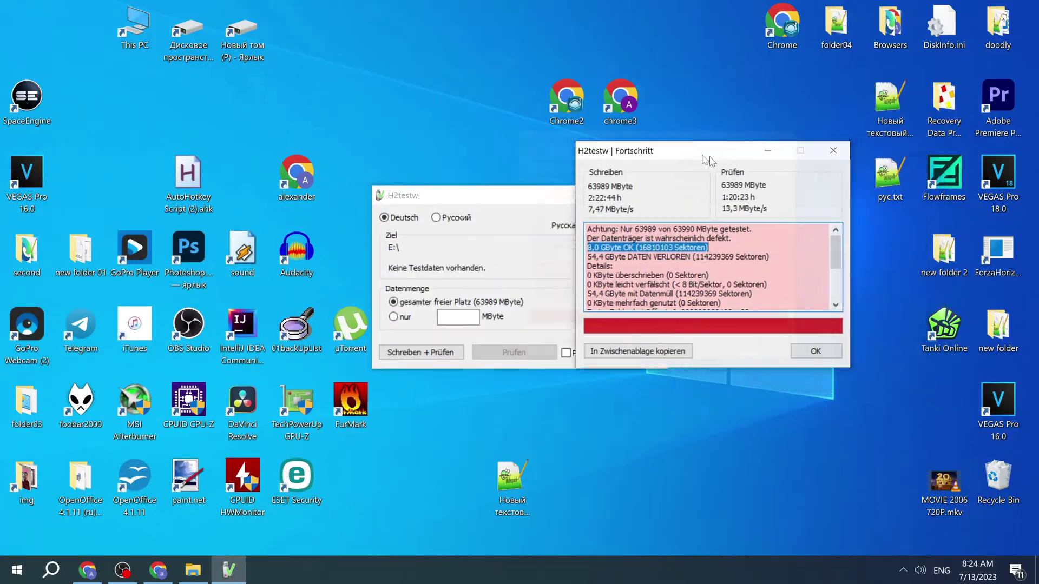
Move the finished results window (8.0 GByte OK, 54.4 GByte lost) to the top-left.
left_click_drag(742, 154, 180, 50)
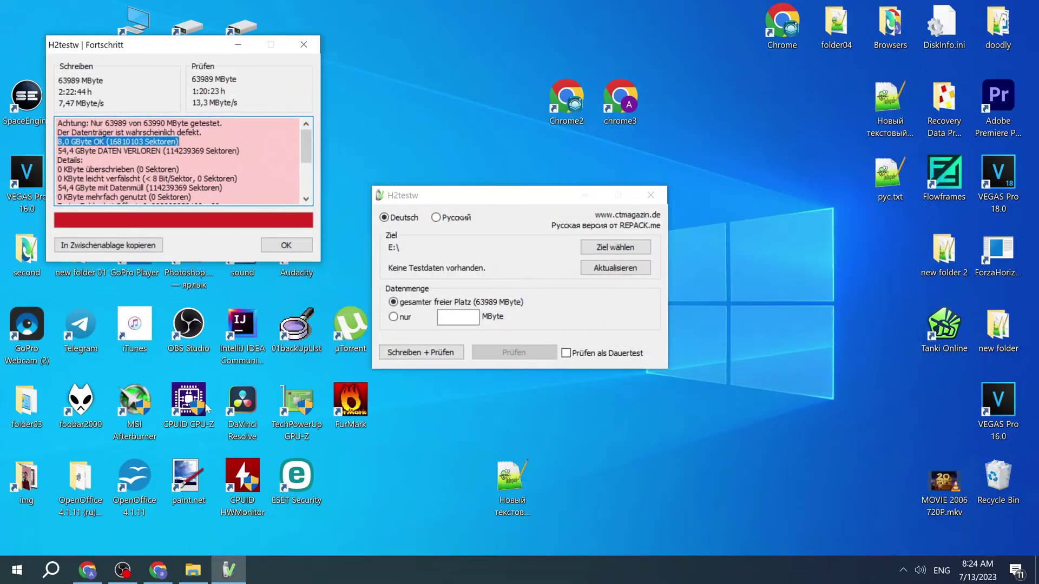
Copy the '8,0 GByte OK (16810103 Sektoren)' result line into the desktop text file.
left_click(193, 570)
left_click_drag(587, 78, 897, 56)
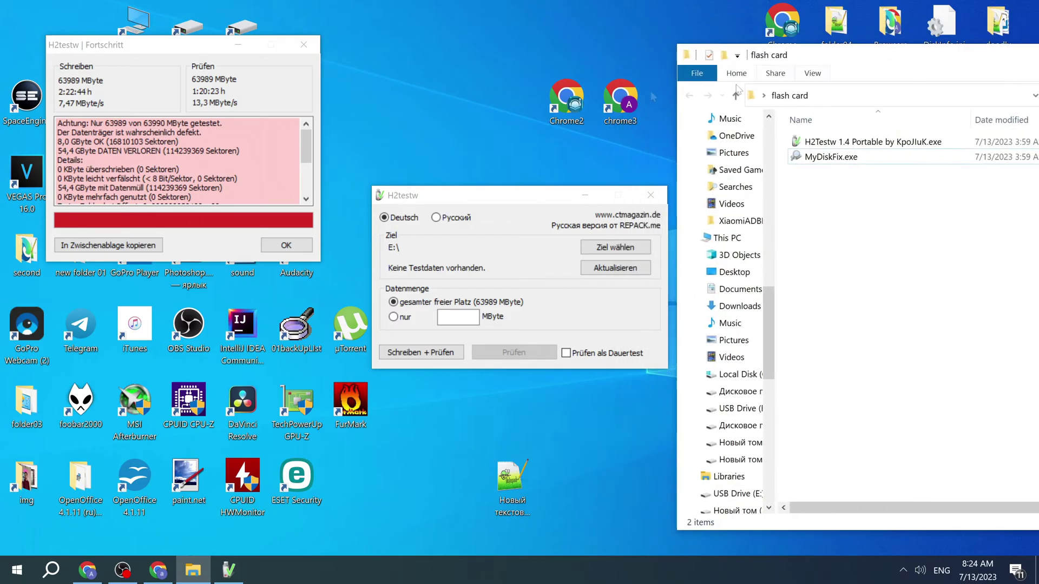
left_click_drag(58, 141, 169, 142)
right_click(165, 139)
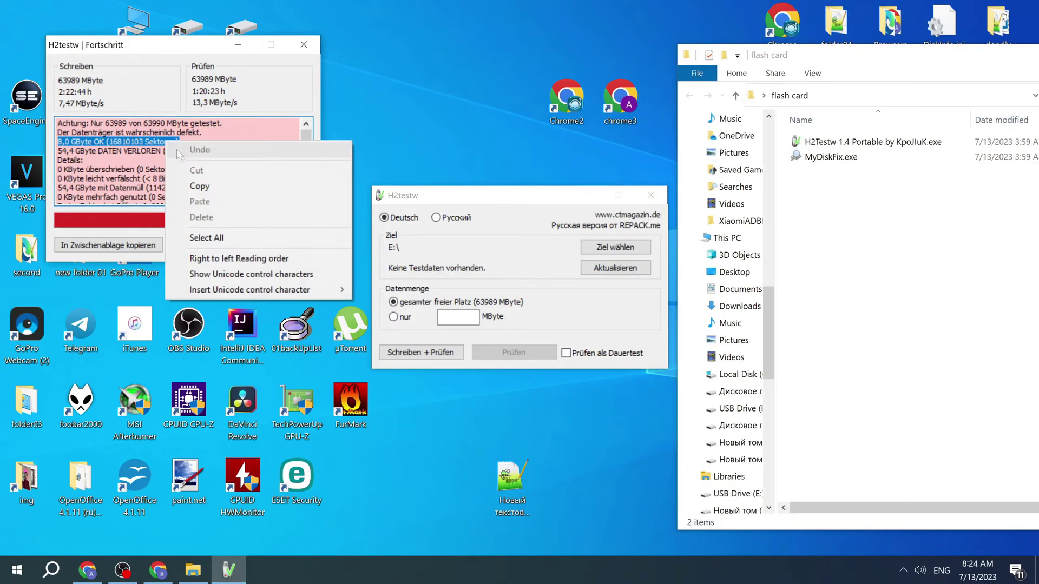
left_click(208, 184)
double_click(490, 479)
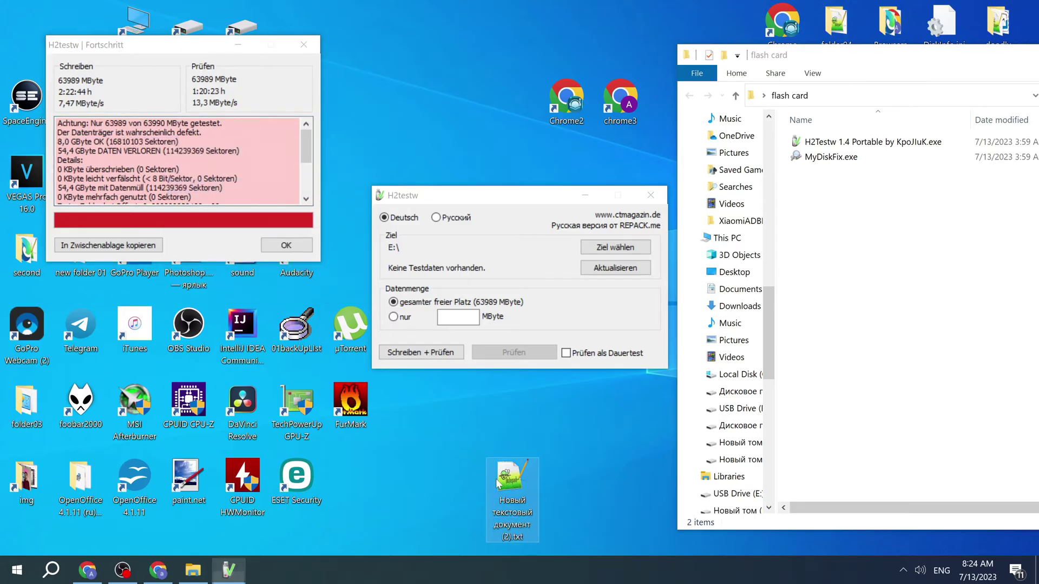
key("ctrl+v")
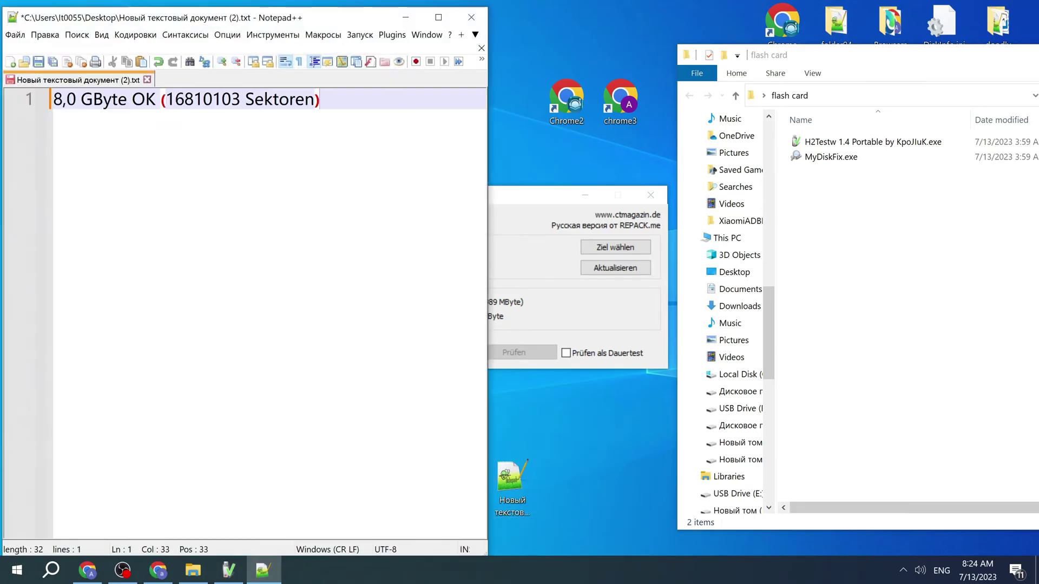
Arrange Notepad++ beside H2testw, select '8,0 GByte' in the note, and bring up the converter page.
left_click_drag(204, 22, 582, 31)
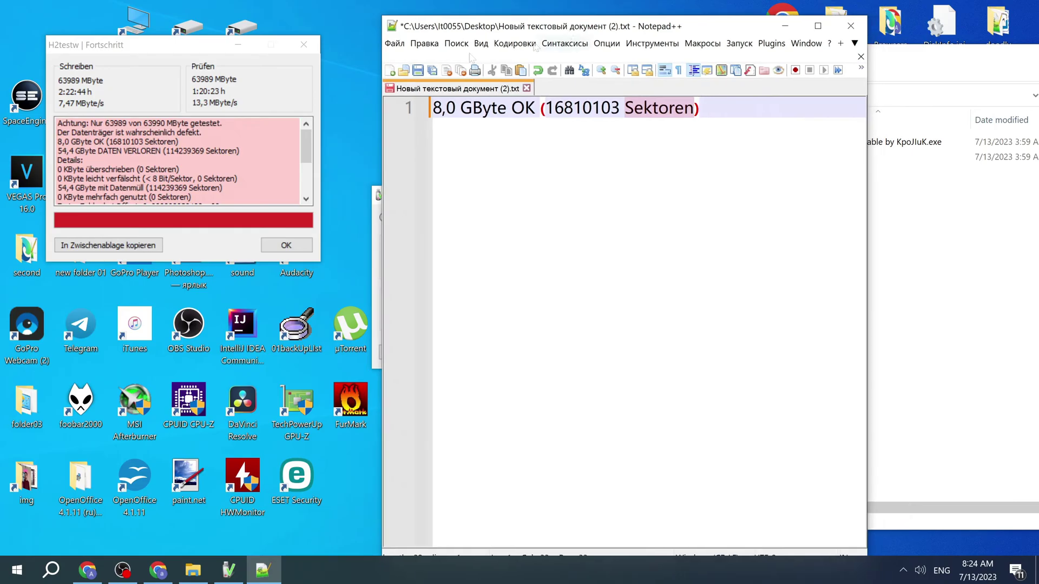
left_click(58, 142)
left_click_drag(58, 141, 179, 142)
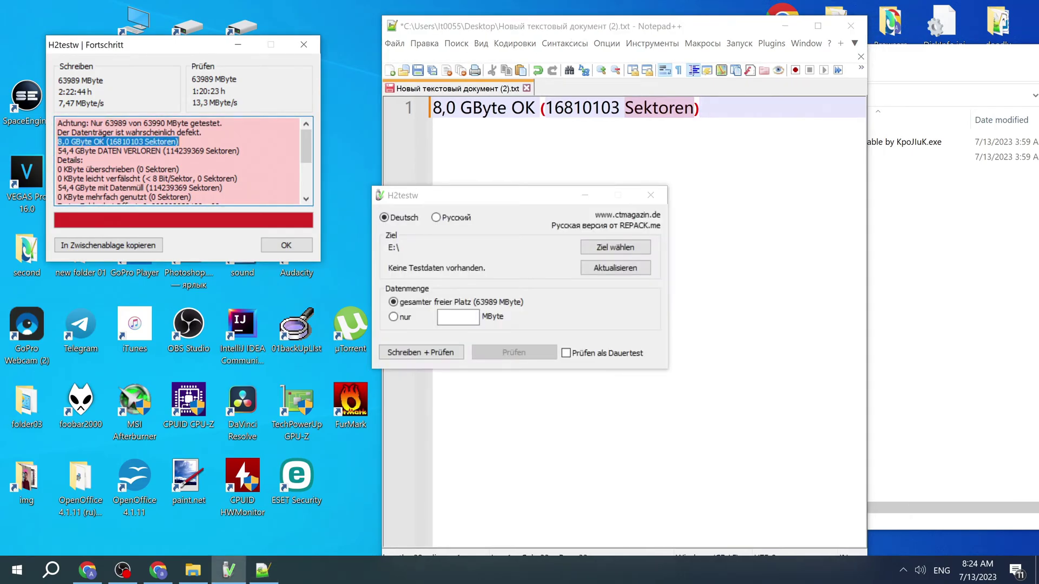
left_click(703, 162)
left_click_drag(737, 28, 375, 20)
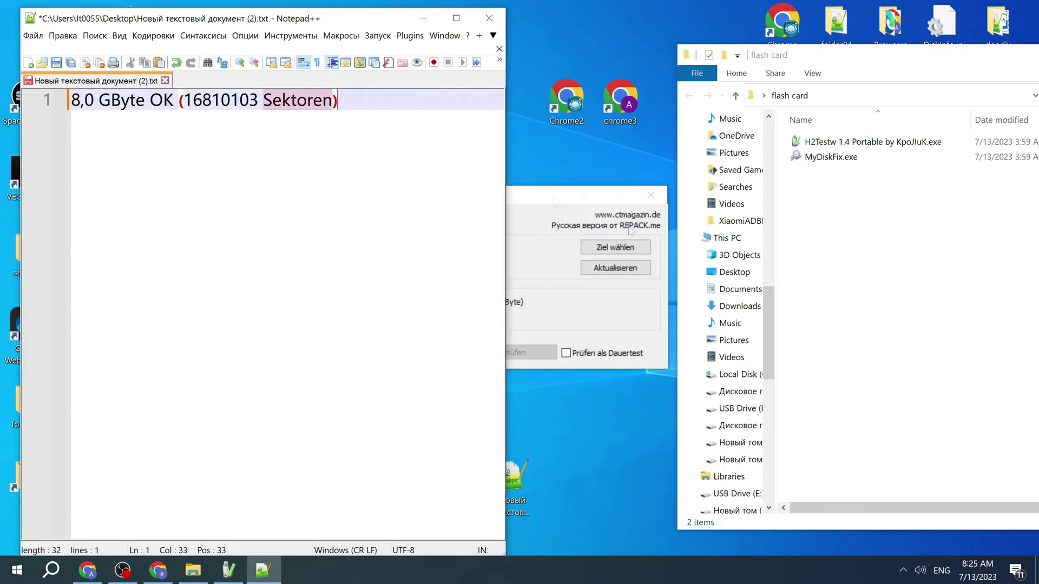
key("Home")
key("shift+Right")
key("shift+Right")
key("shift+Right")
key("shift+Right")
key("shift+Right")
key("shift+Right")
key("shift+Right")
key("shift+Right")
key("shift+Right")
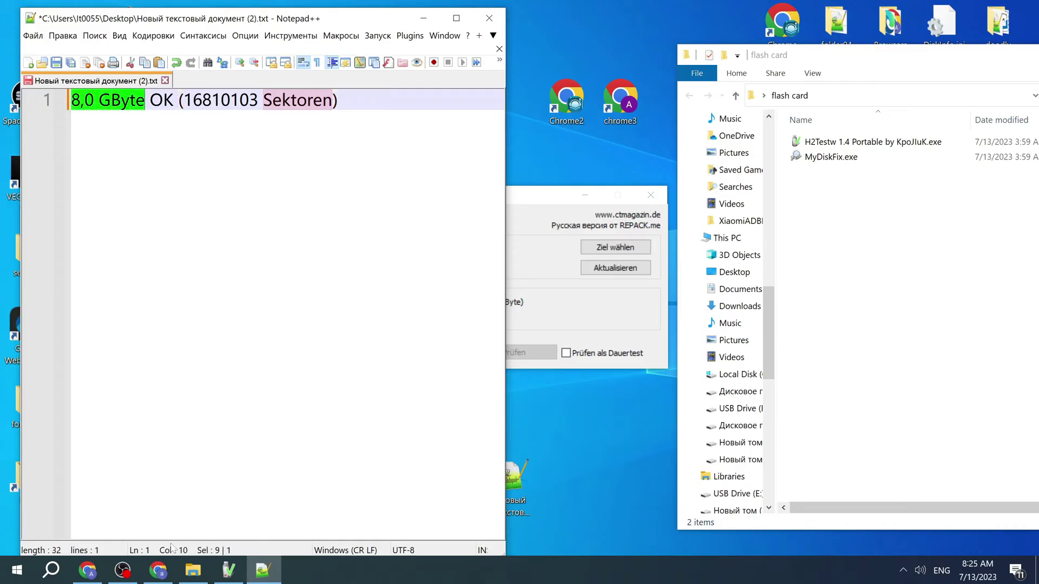
left_click(158, 571)
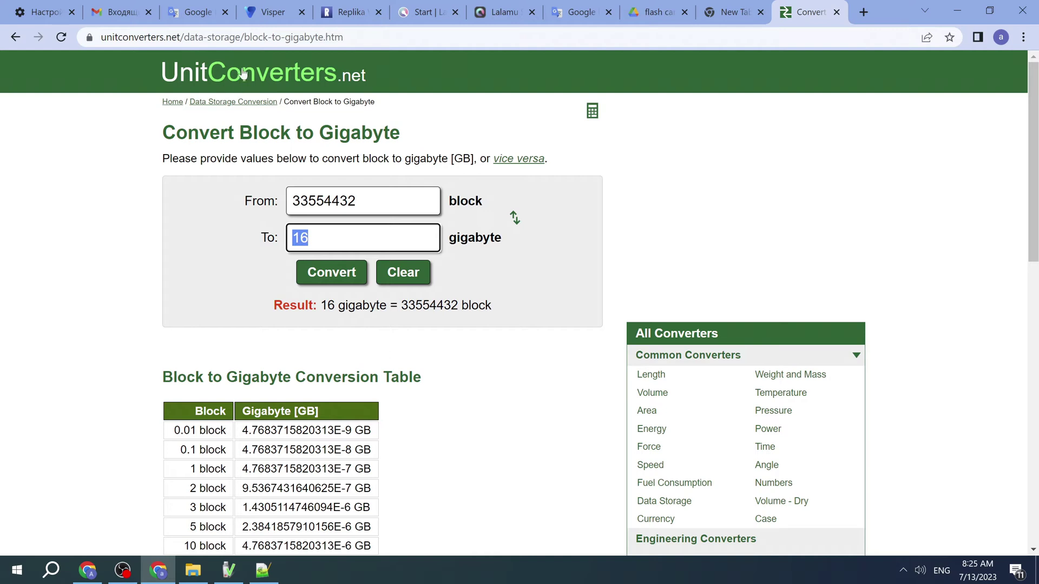
Convert 8 gigabytes to blocks, copy the 16777216 block result, and minimize Chrome.
key("ctrl+l")
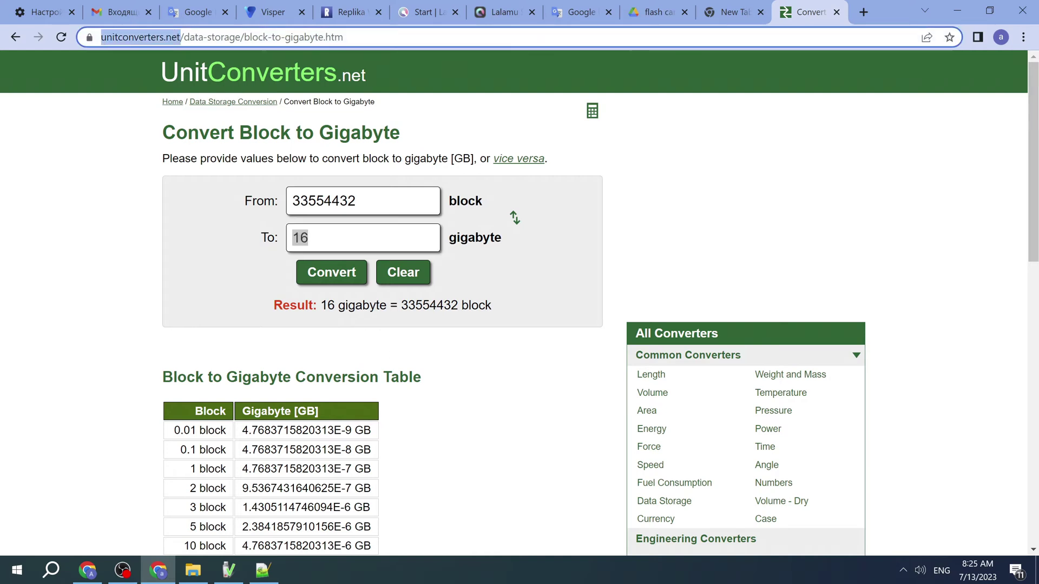
left_click(511, 215)
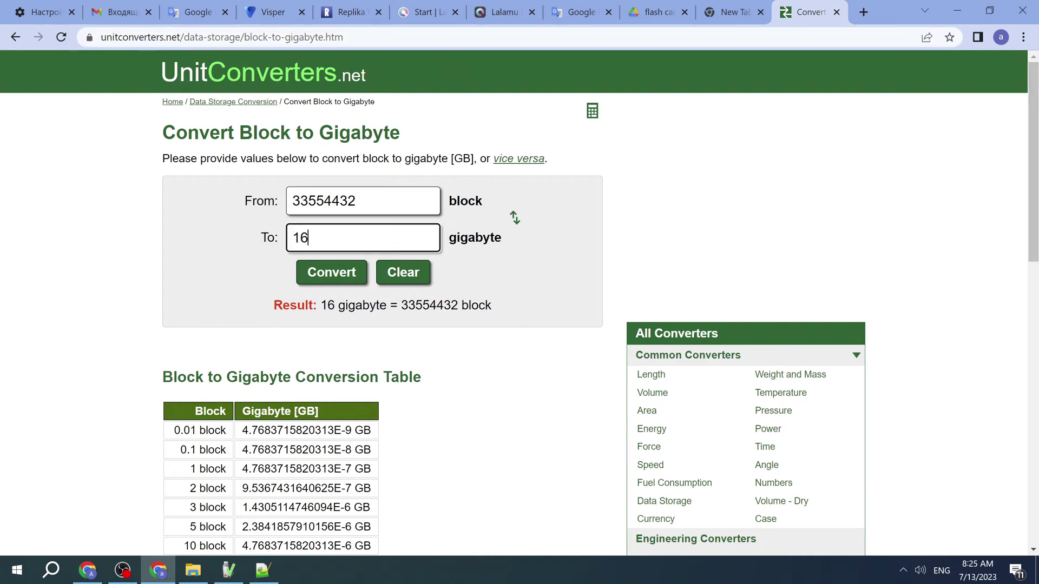
type("8")
left_click(331, 277)
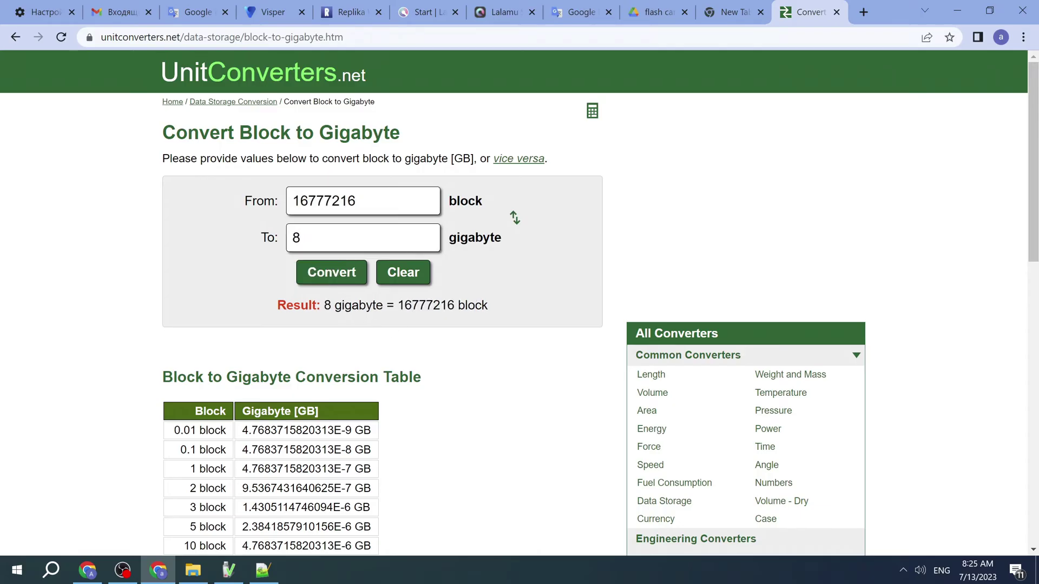
left_click_drag(399, 305, 488, 307)
right_click(488, 311)
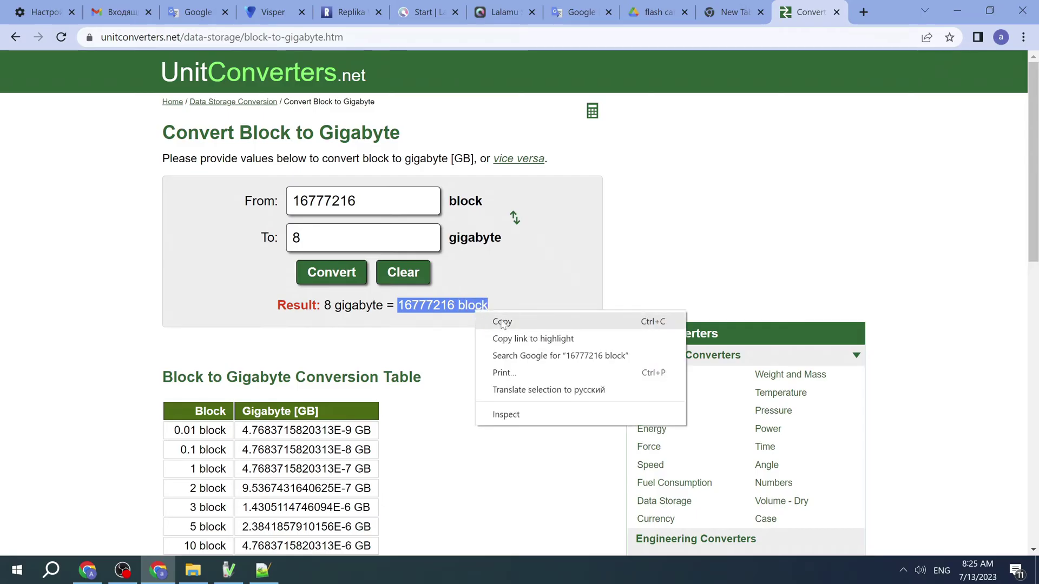
left_click(502, 322)
left_click(957, 11)
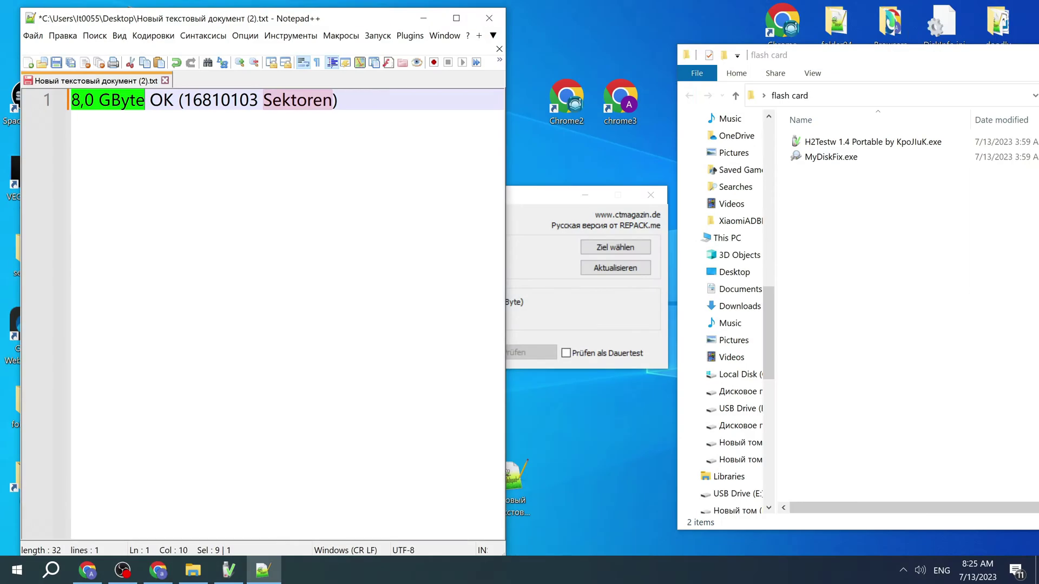
Add '16777216 block' on a new line below the test result in Notepad++.
left_click(337, 100)
key("Return")
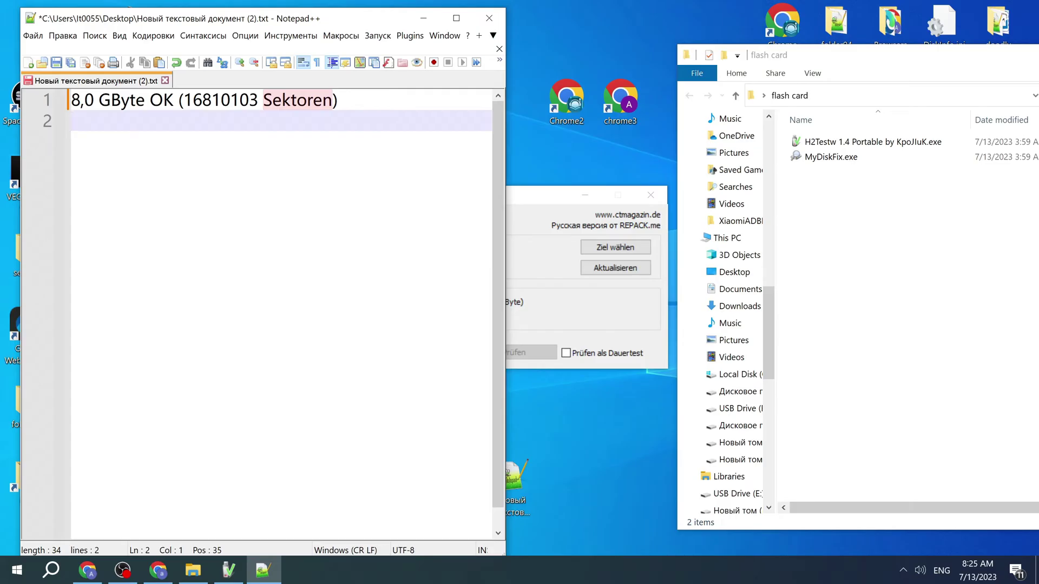
type("16777216 block")
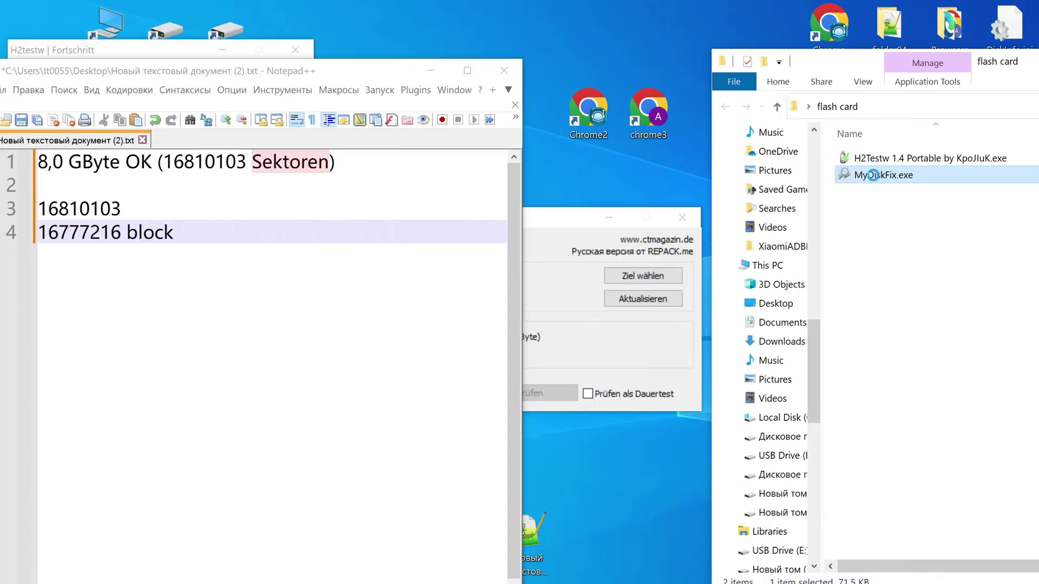
Run MyDiskFix.exe as administrator and move its window to the right.
right_click(832, 156)
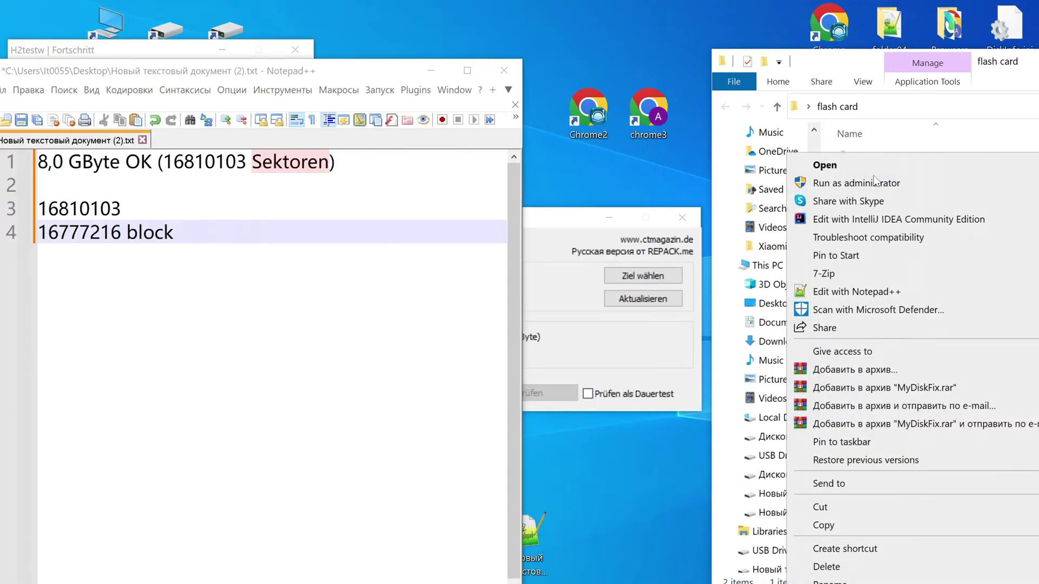
left_click(870, 184)
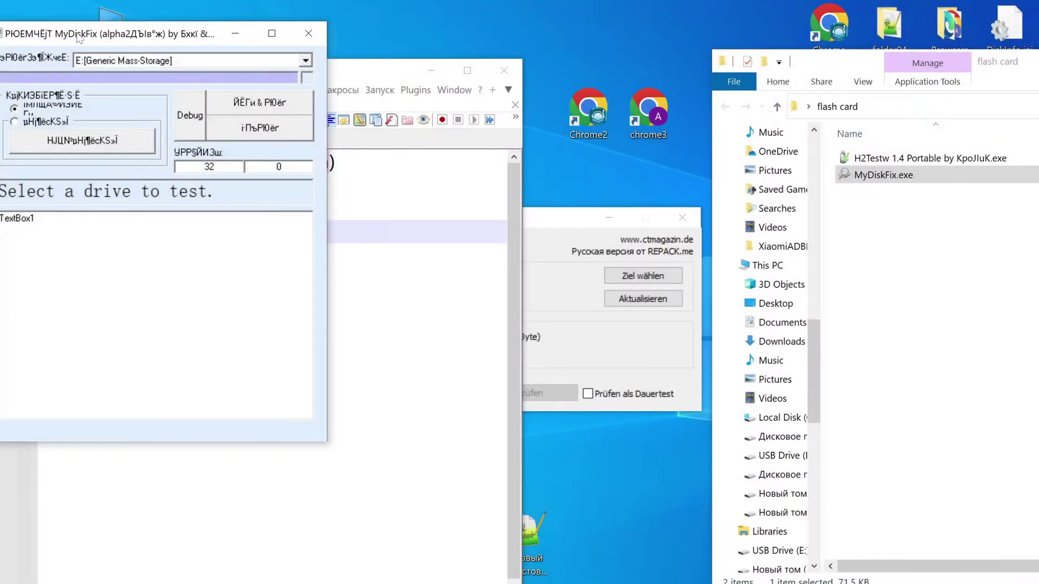
left_click_drag(80, 34, 724, 80)
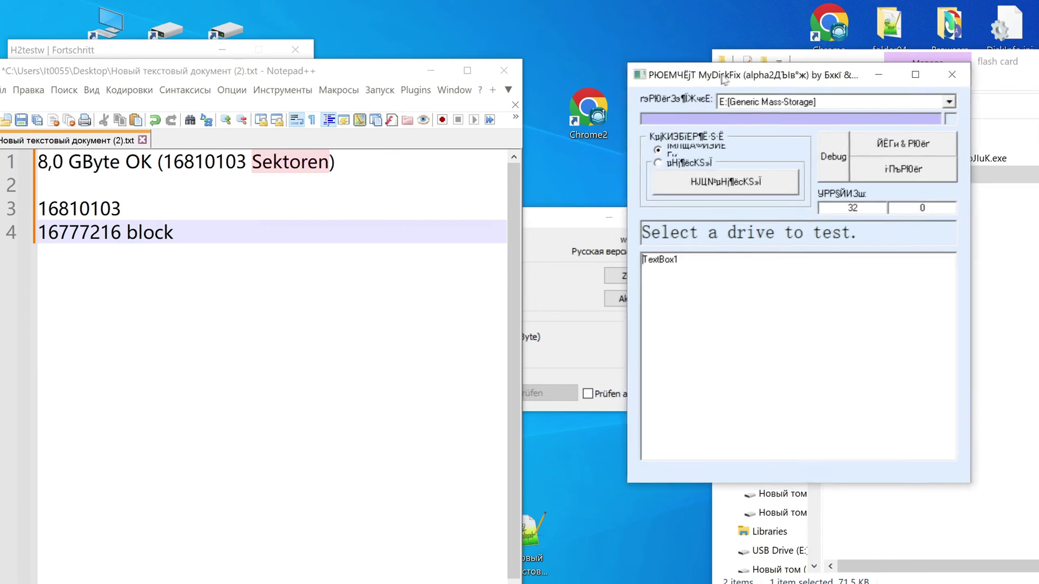
Copy the number 16777216 from the Notepad++ notes.
left_click(173, 232)
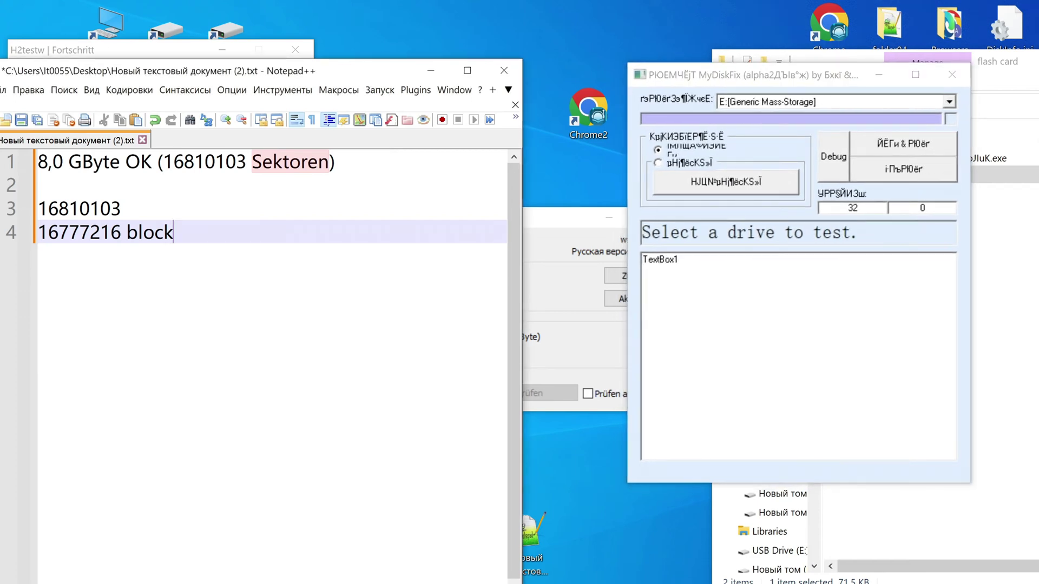
left_click(121, 208)
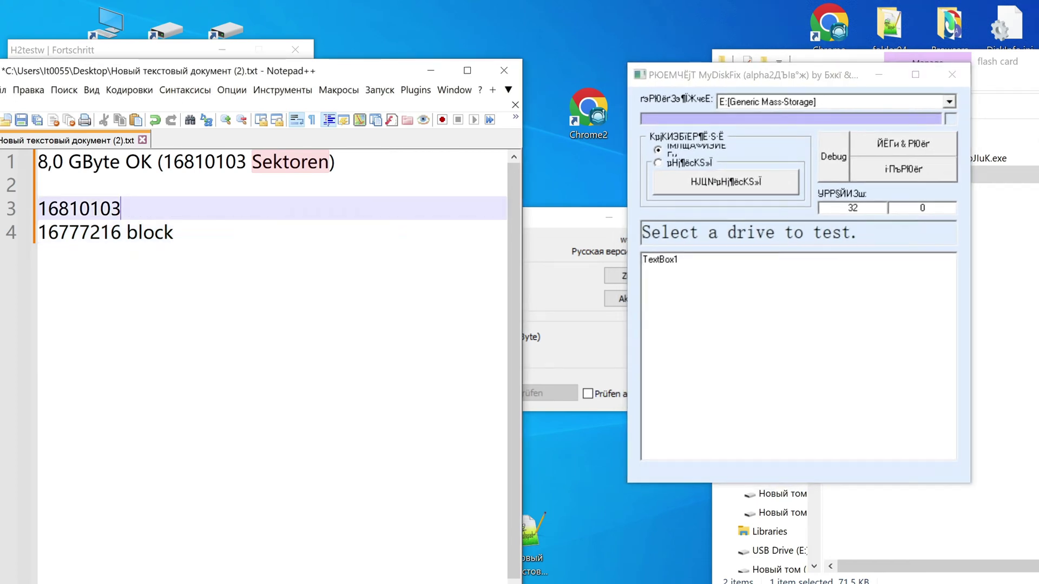
left_click(57, 232)
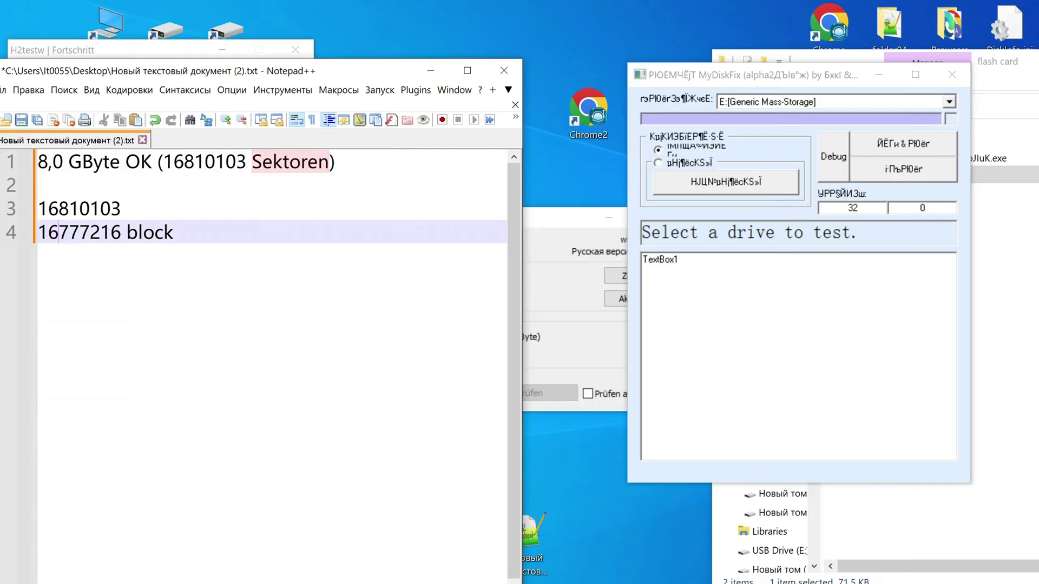
key("shift+Right")
key("shift+Right")
key("shift+Right")
key("shift+Right")
key("shift+Right")
key("shift+Right")
key("shift+Right")
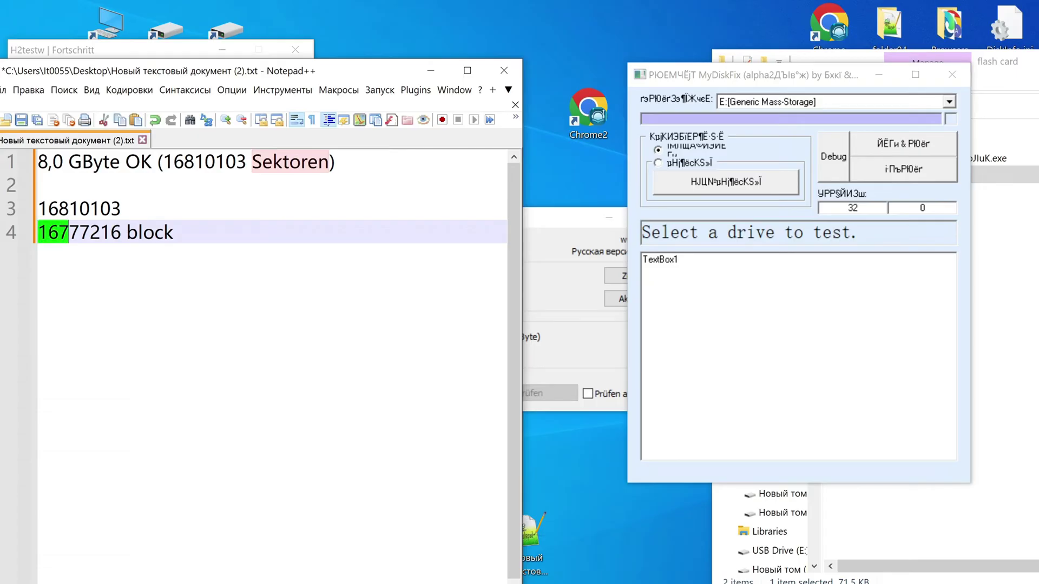
key("shift+Right")
right_click(115, 240)
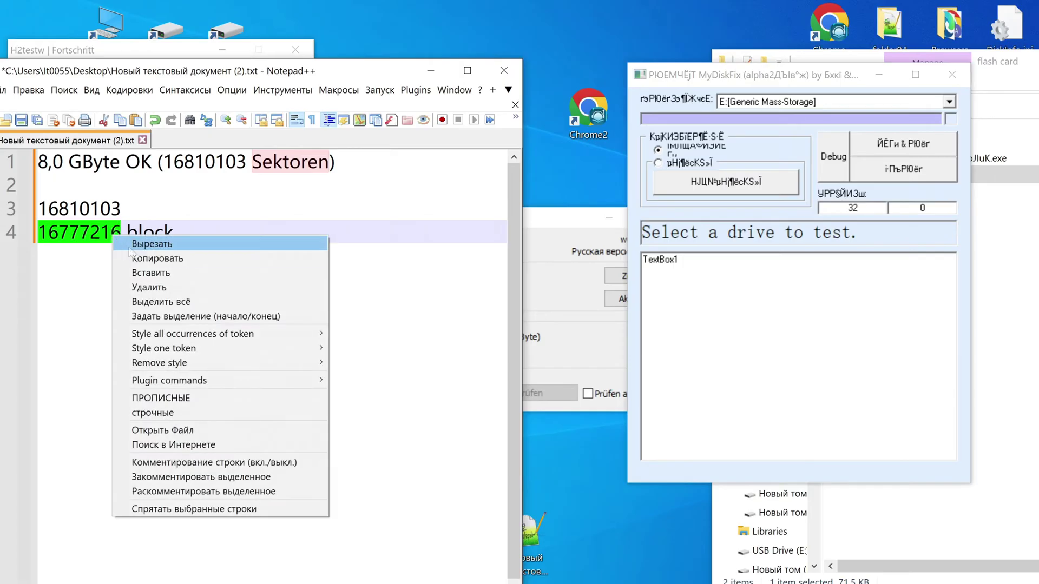
left_click(150, 260)
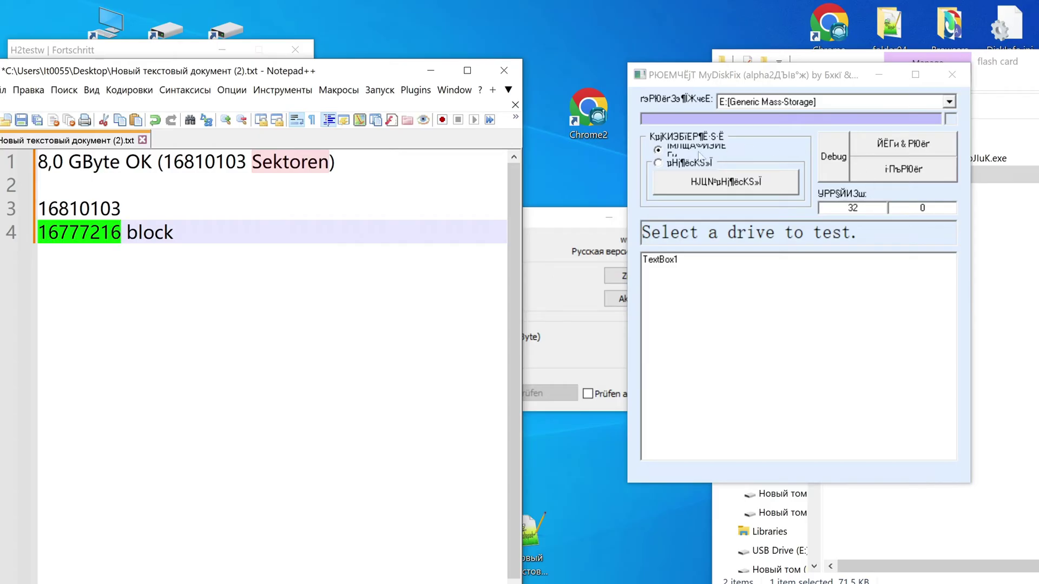
Choose MyDiskFix's second formatting mode, enter 16777216 as the end sector, and start the fix.
left_click(671, 167)
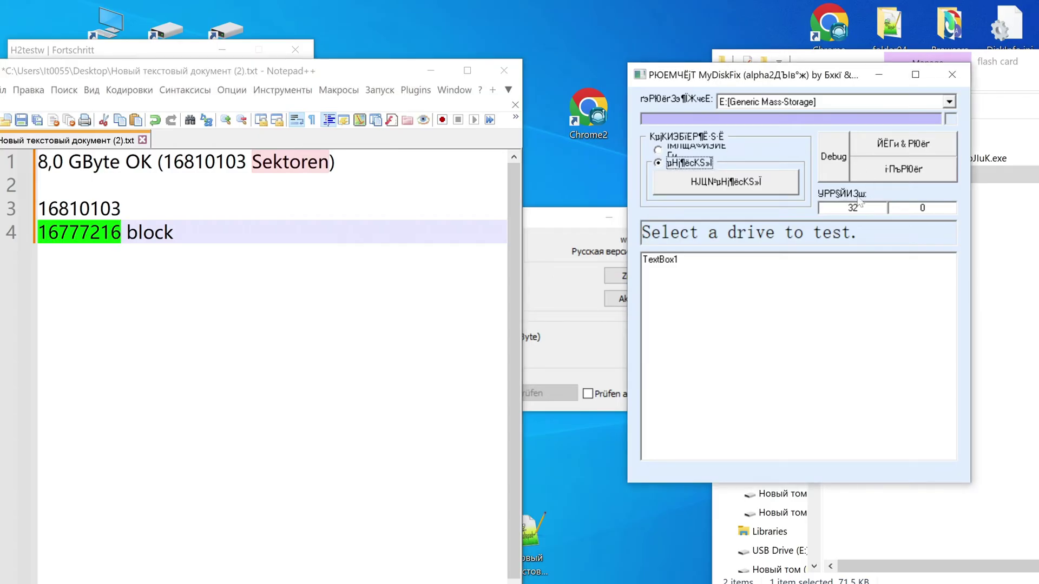
left_click(924, 208)
key("ctrl+v")
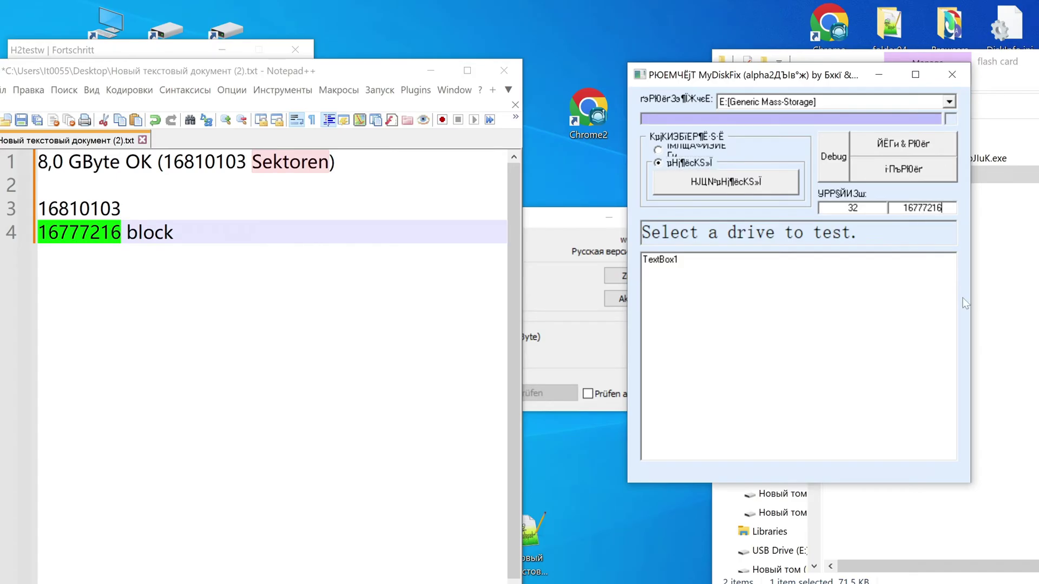
left_click(913, 146)
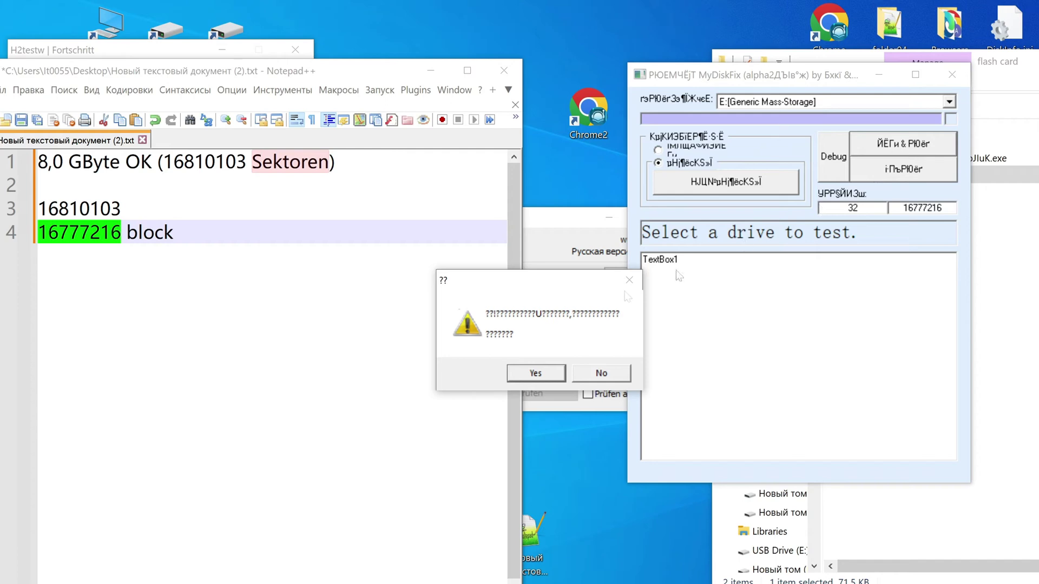
Confirm the MyDiskFix warning and dismiss the drive-in-use error.
left_click(547, 373)
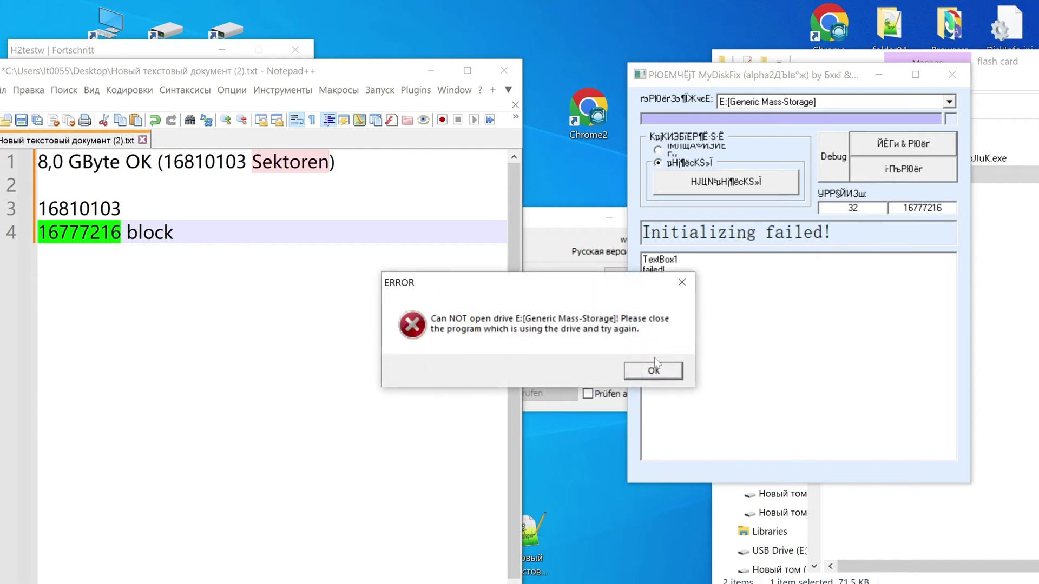
left_click(655, 371)
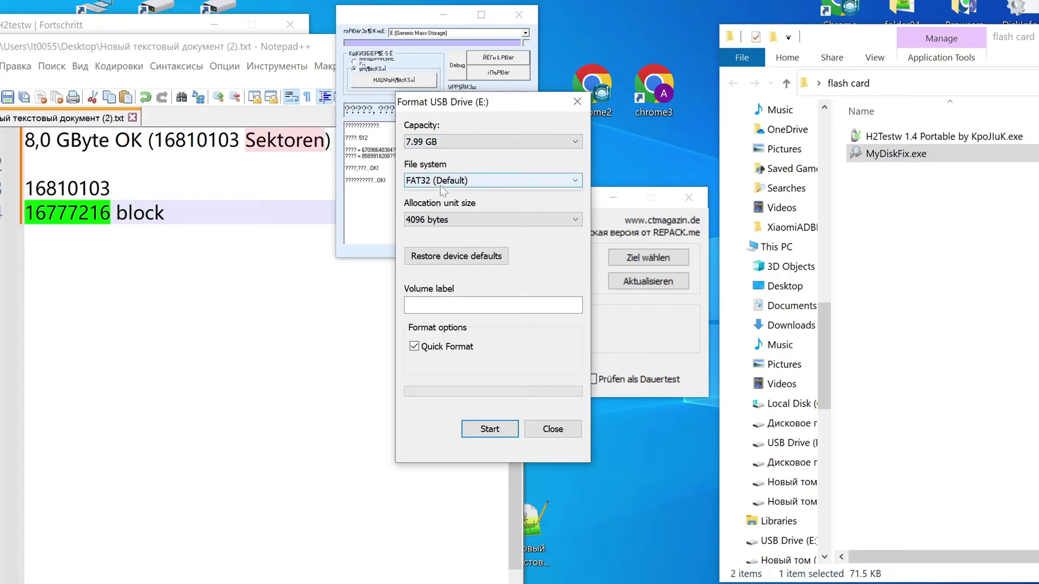
Format USB Drive (E:) as NTFS, confirm the erase, and close the Format dialog.
left_click(441, 186)
left_click(441, 193)
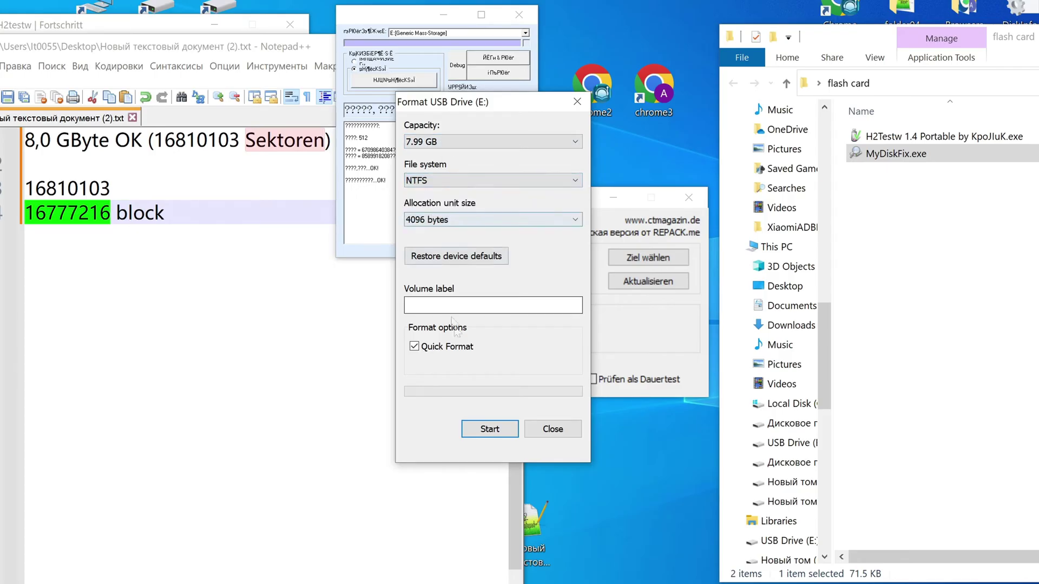
left_click(486, 430)
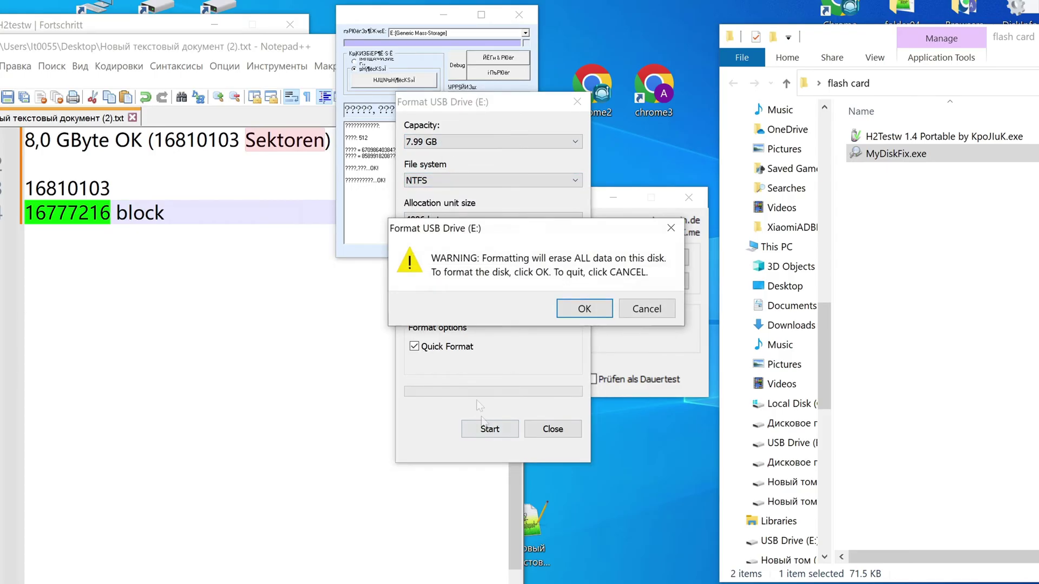
left_click(566, 303)
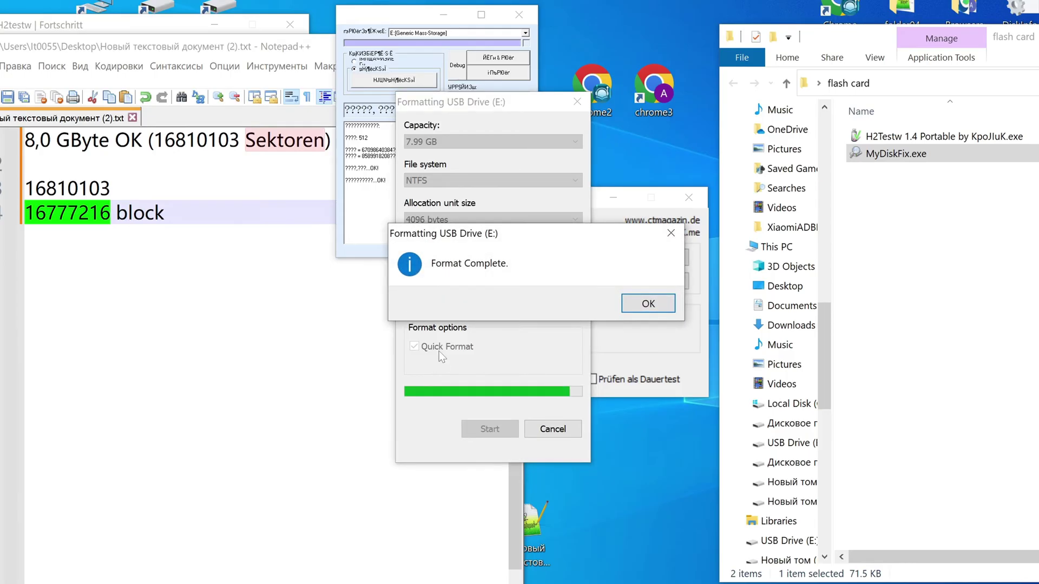
left_click(646, 305)
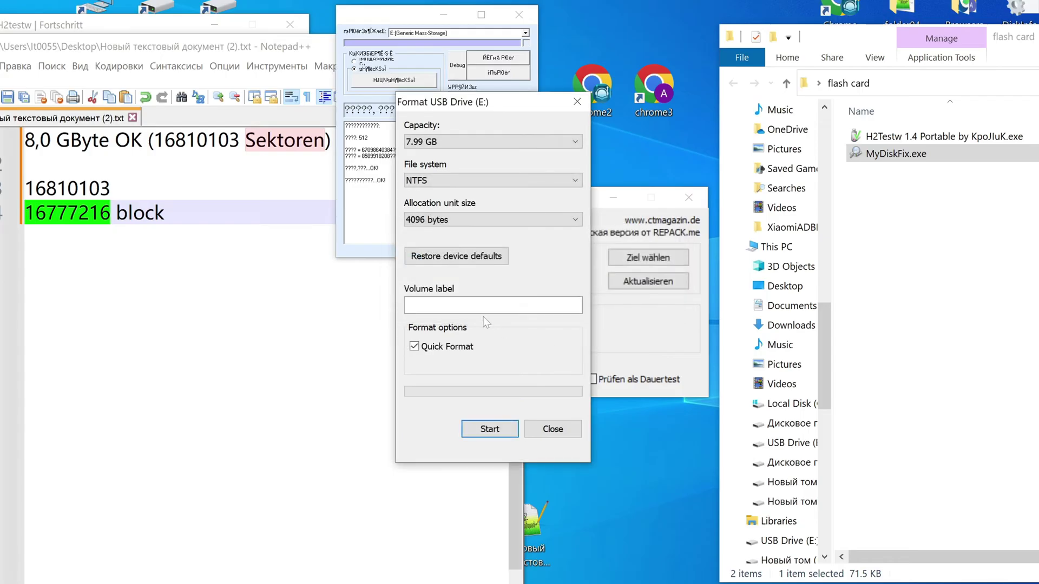
left_click(552, 430)
double_click(95, 6)
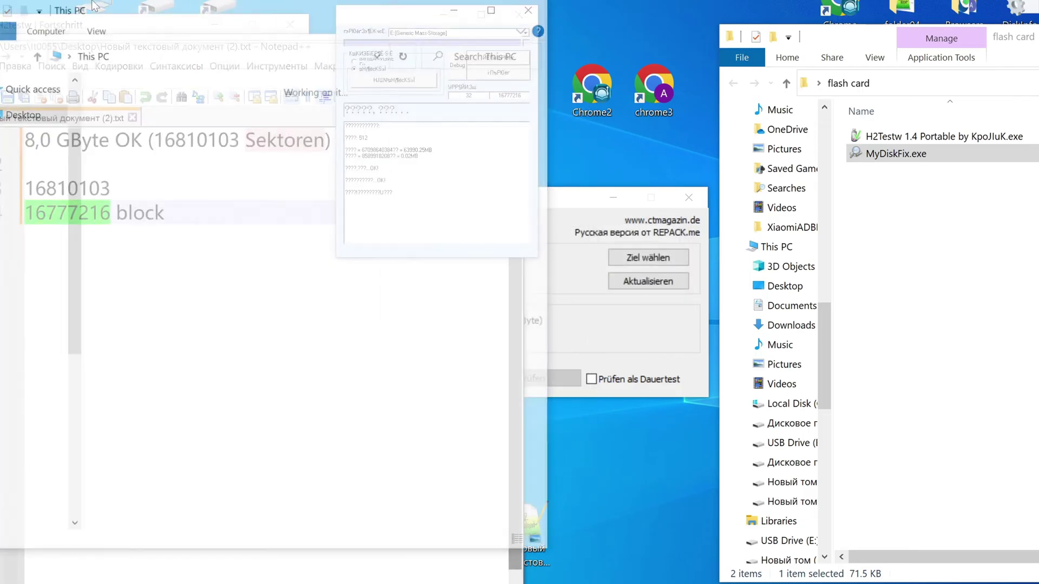
Open the empty USB Drive (E:), showing 7.97 GB free, in File Explorer.
left_click(177, 393)
double_click(178, 393)
key("alt+Left")
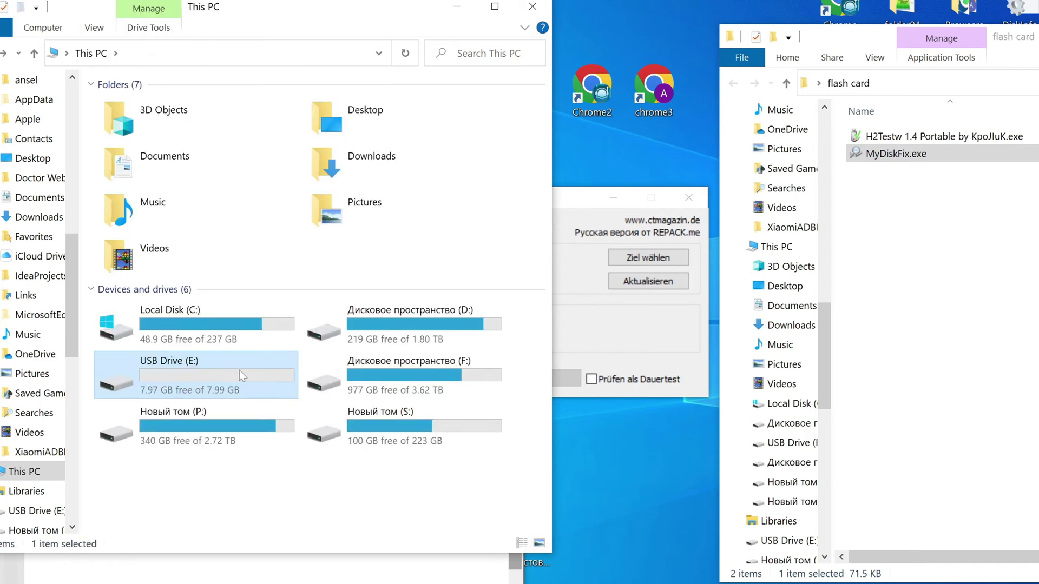
double_click(239, 371)
Close the flash card window and copy MOVIE 2006 720P.mkv from the desktop onto USB Drive (E:).
left_click(1002, 47)
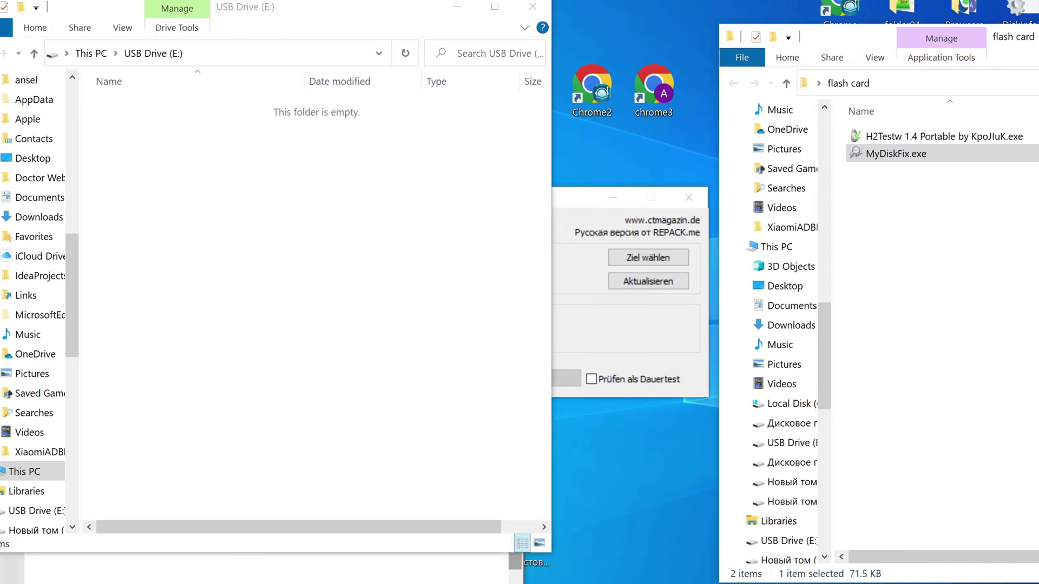
left_click_drag(1003, 48, 801, 55)
left_click(1005, 44)
left_click_drag(1028, 524, 295, 301)
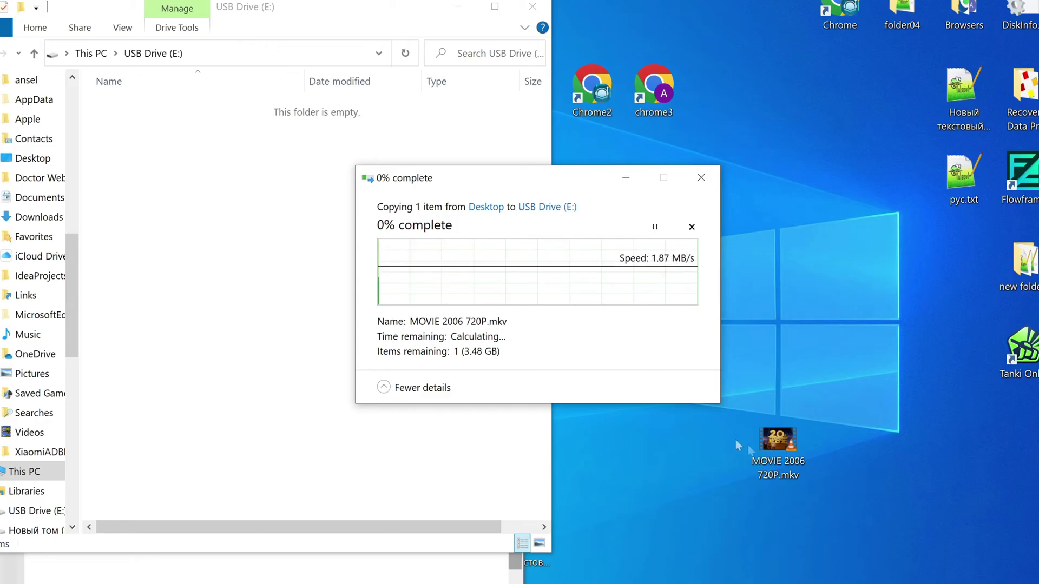
Check that MOVIE 2006 720P.mkv is 3.50 GB in Properties, then shift the Explorer window right.
left_click(779, 457)
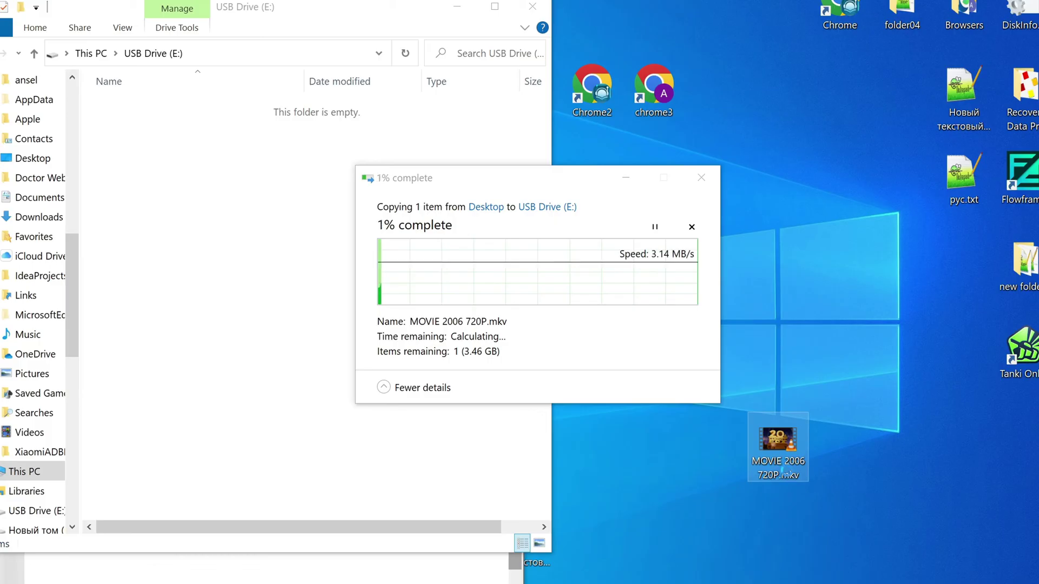
right_click(782, 471)
left_click(806, 458)
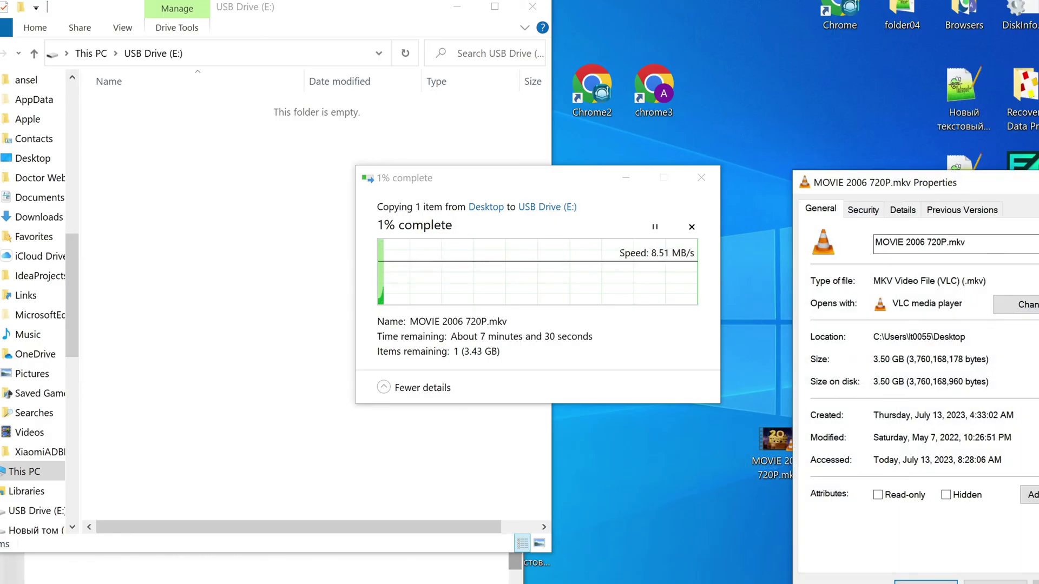
key("Escape")
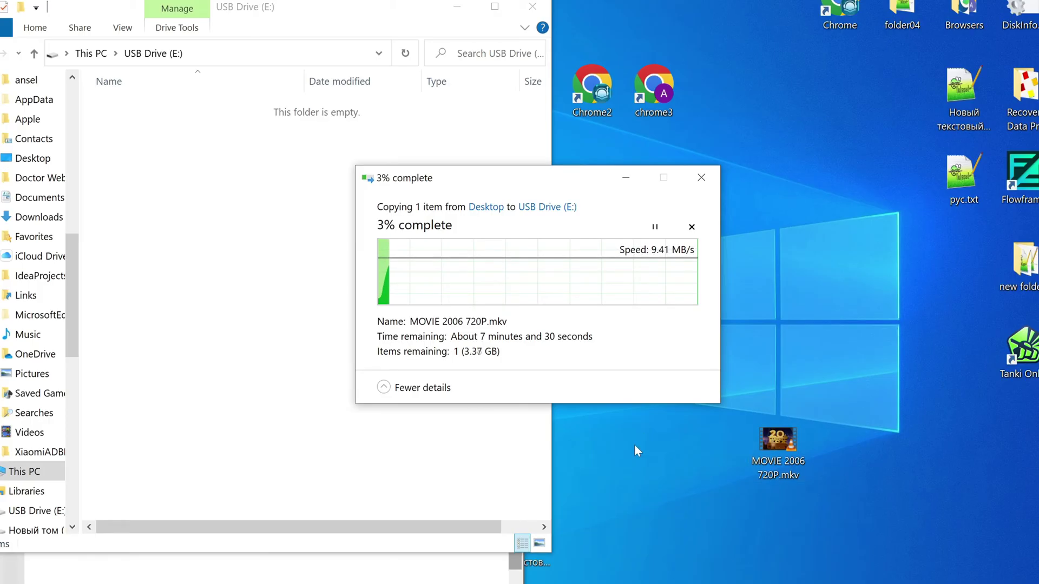
left_click_drag(318, 22, 938, 47)
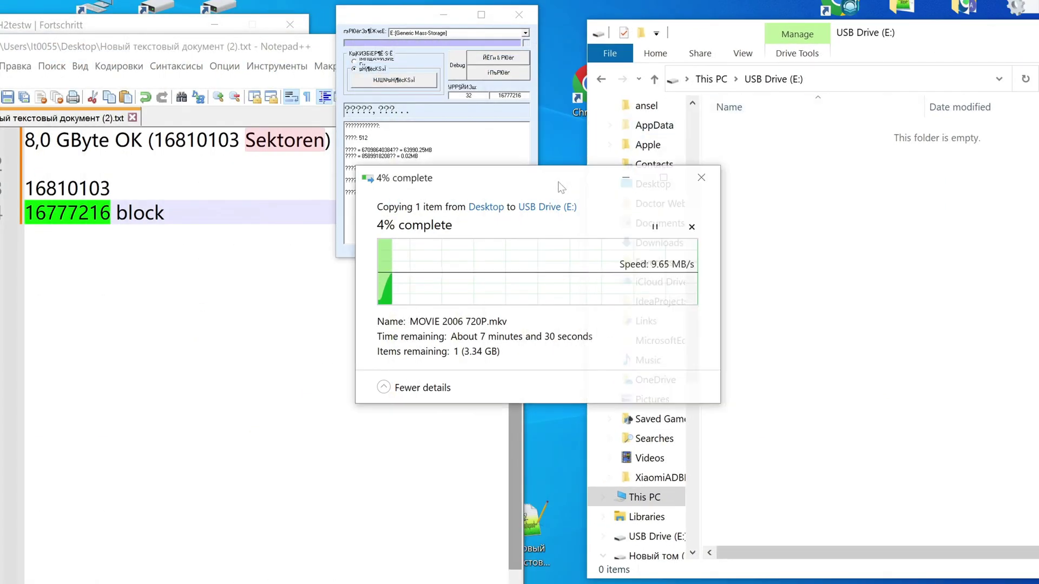